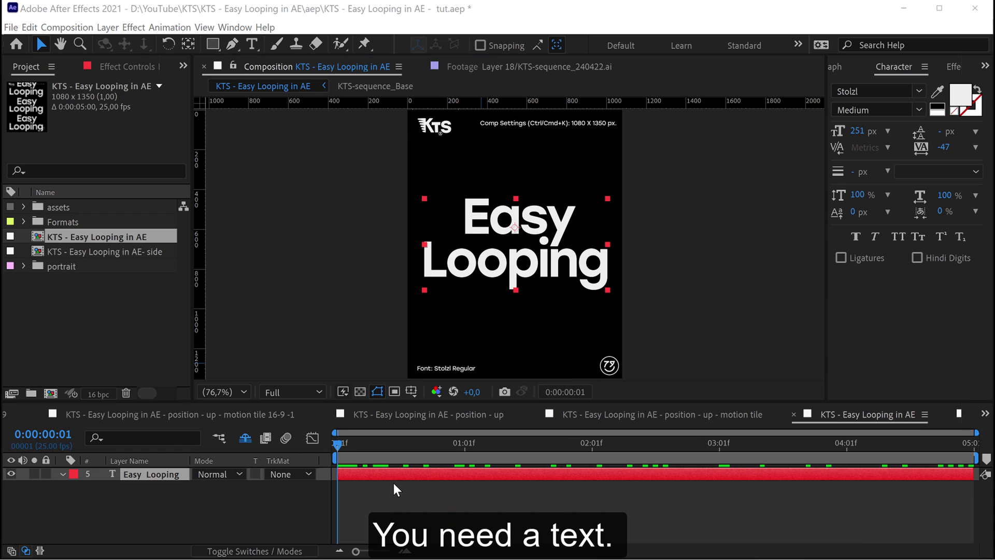
- Select the Easy Looping text layer
click(393, 494)
click(391, 472)
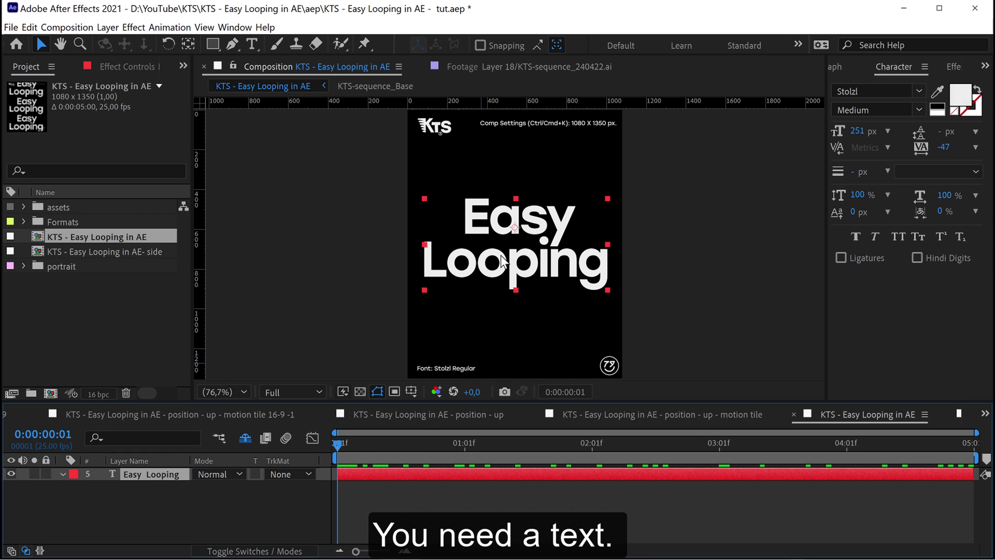
click(253, 45)
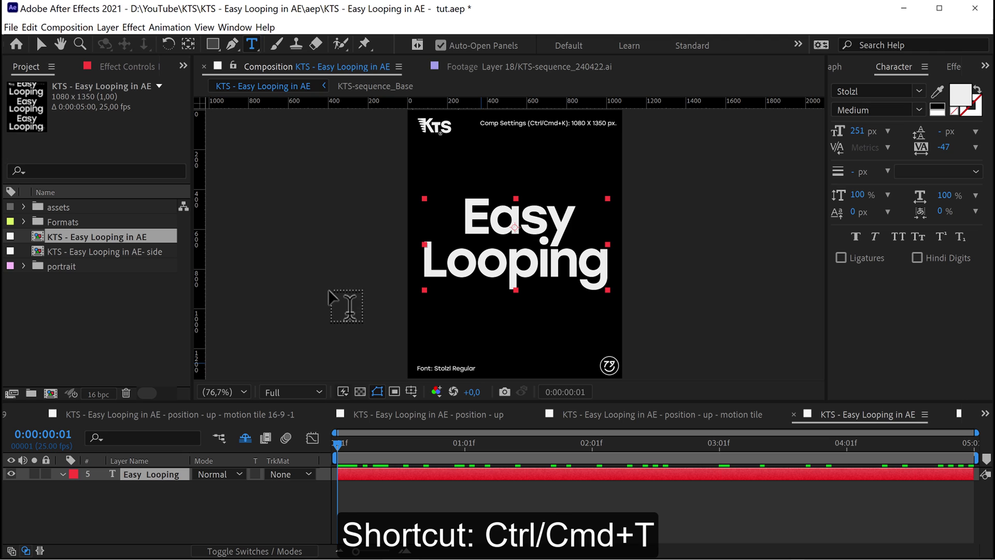
click(365, 482)
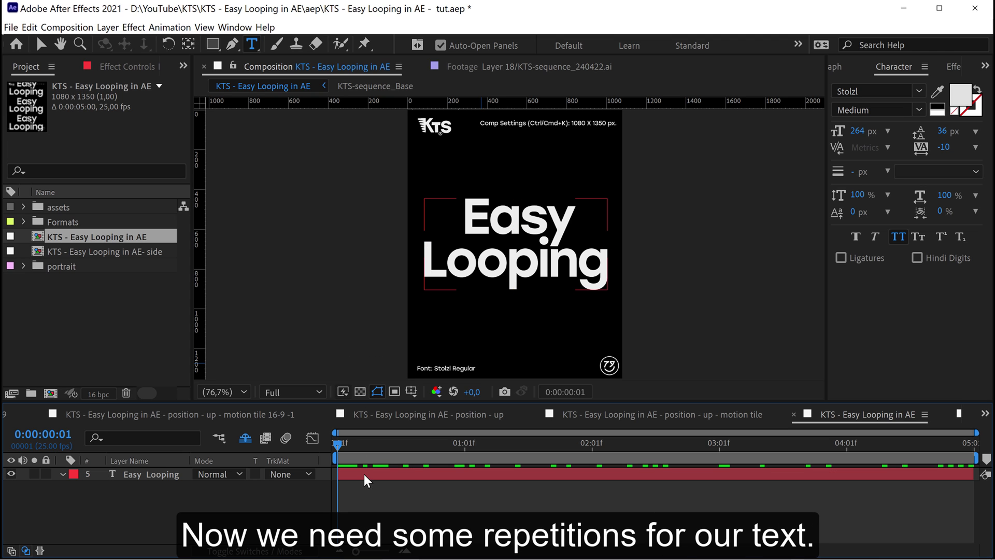
click(363, 474)
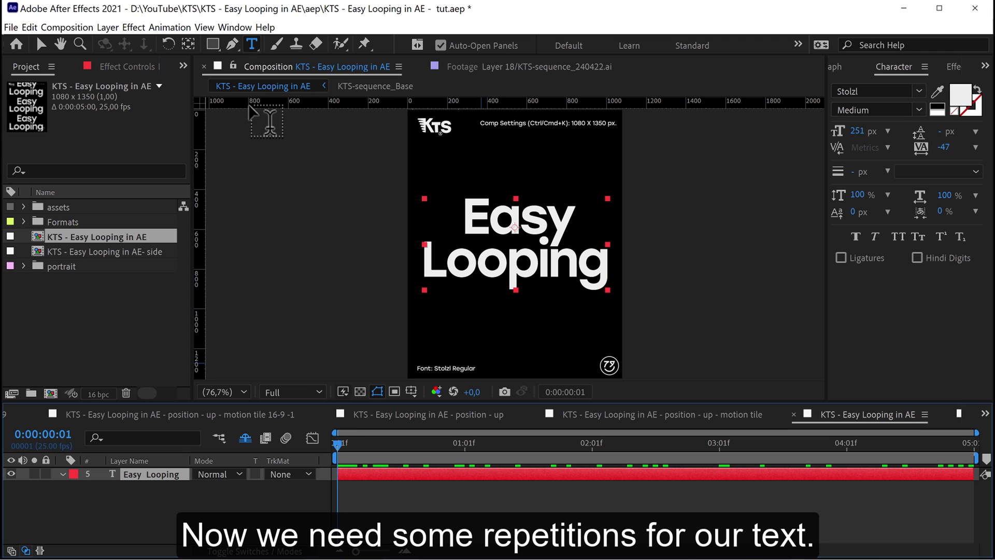
- Show Effects & Presets searched for 'repe' and select CC RepeTile
click(236, 29)
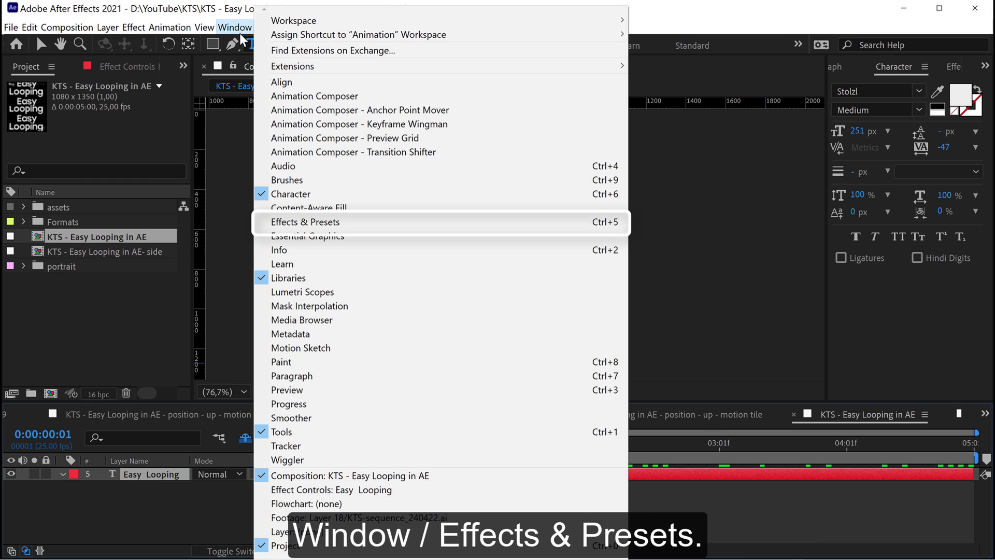
click(313, 223)
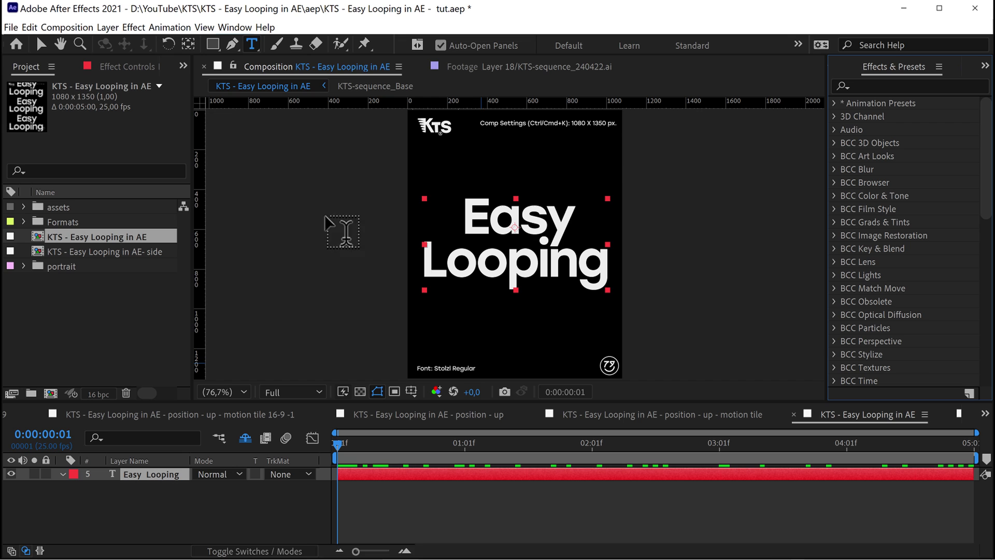
click(876, 86)
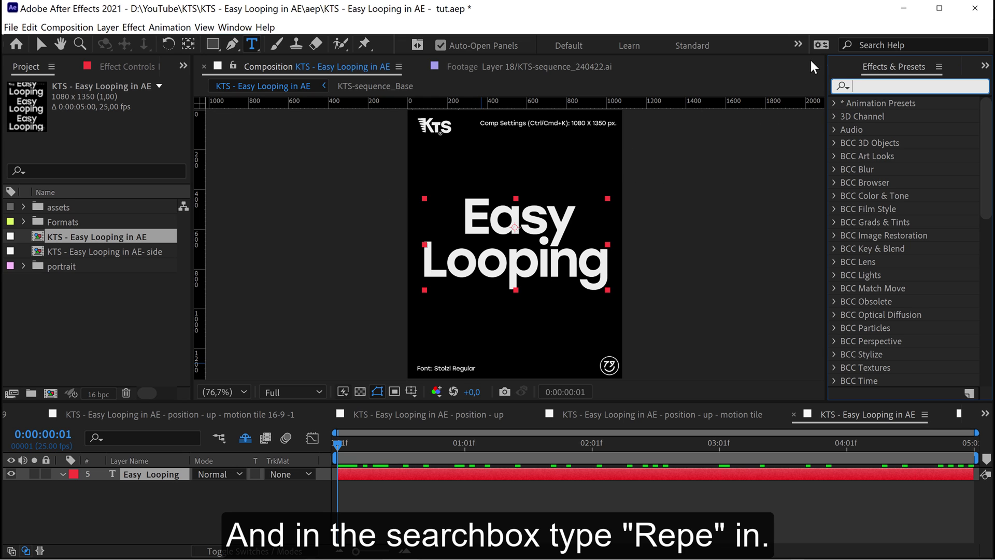
text(repe)
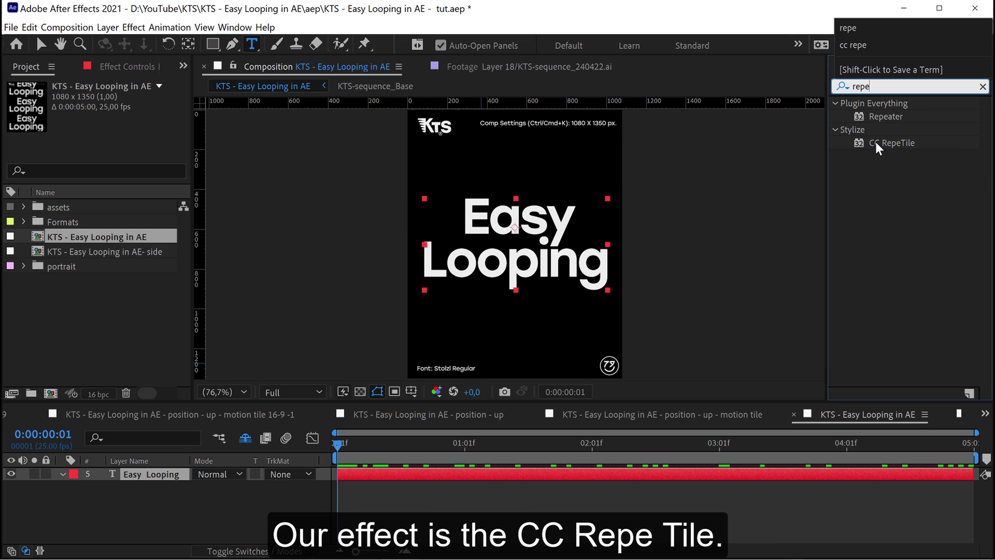
click(876, 141)
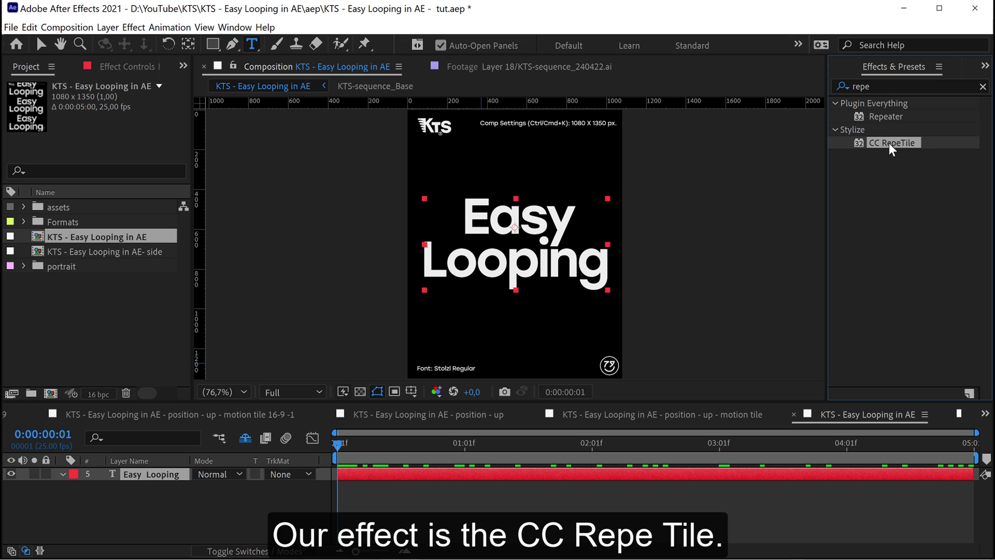
- Apply CC RepeTile to the Easy Looping layer with Expand Down and Expand Up at 1000
drag(858, 140, 411, 471)
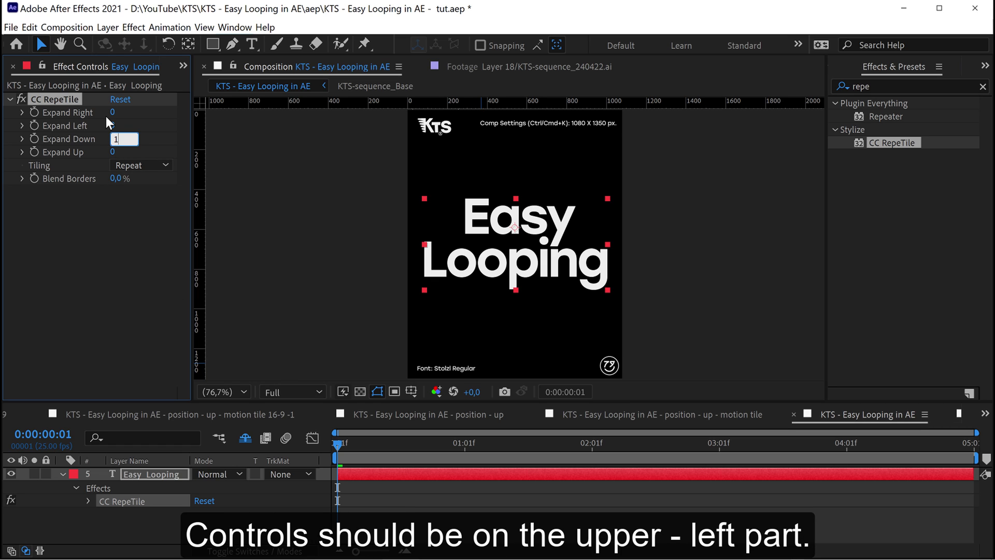
key(Return)
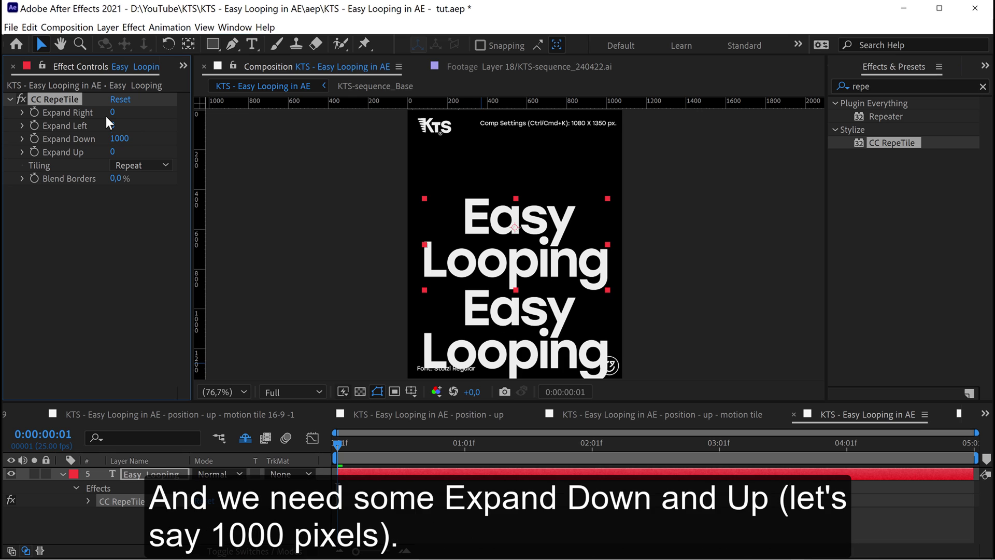
click(111, 154)
text(1000)
key(Return)
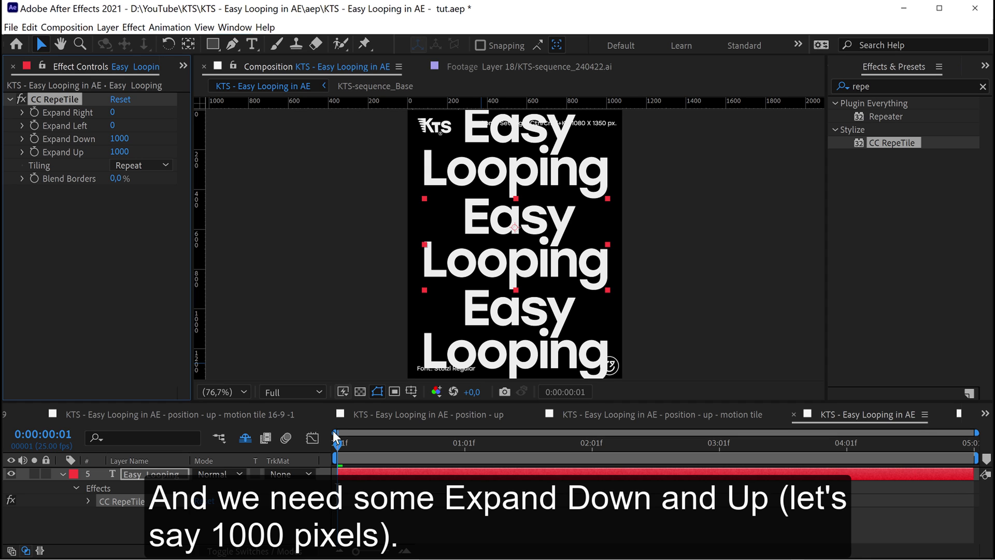
click(362, 487)
click(360, 476)
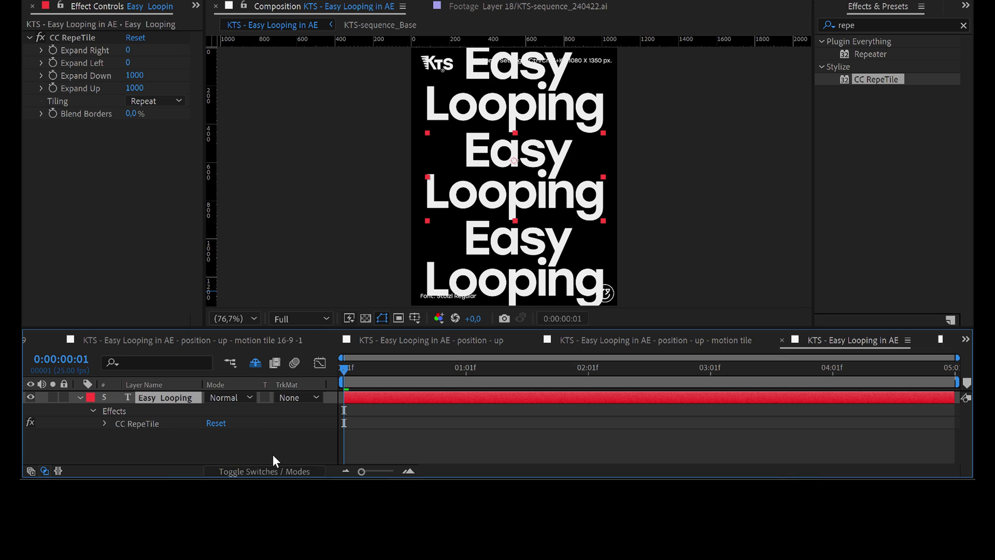
click(273, 472)
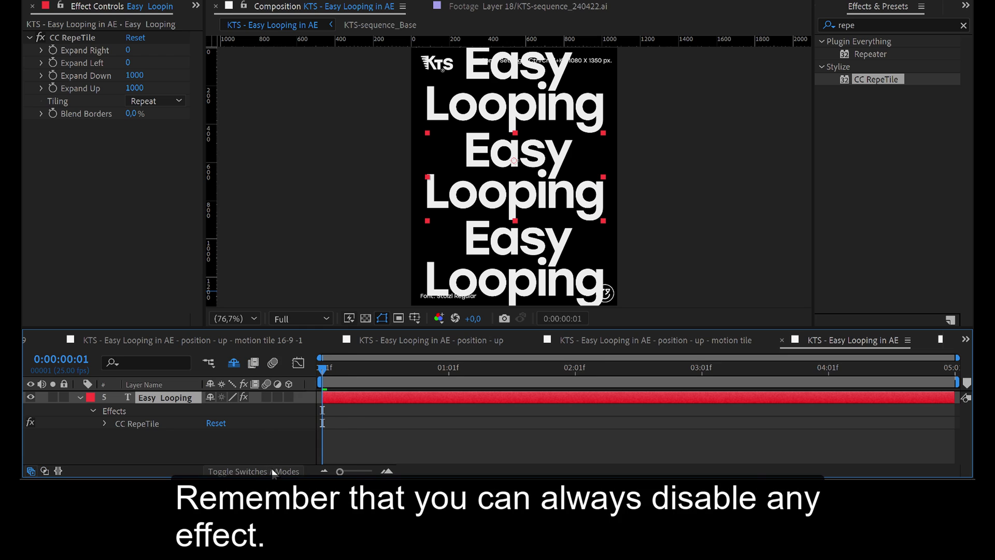
click(243, 396)
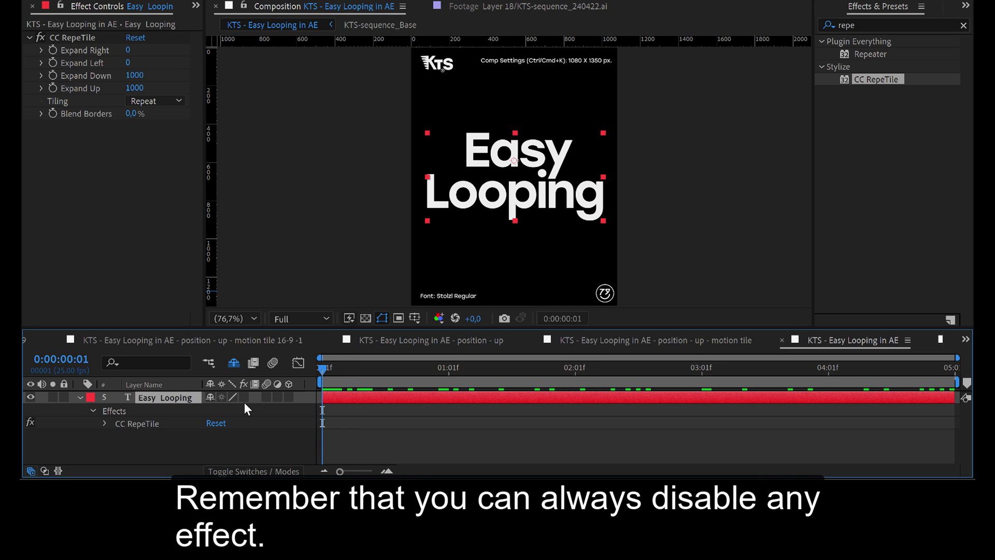
click(244, 396)
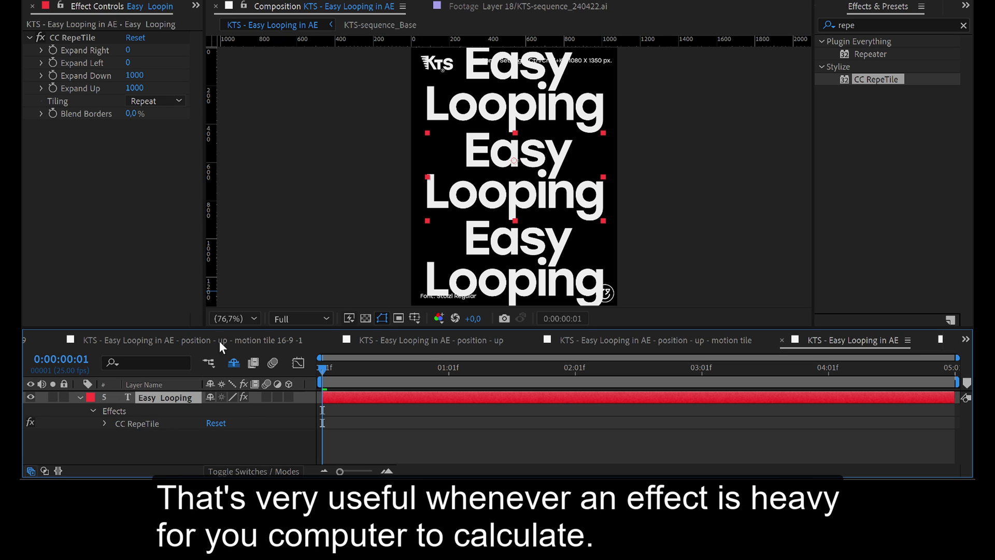
click(41, 37)
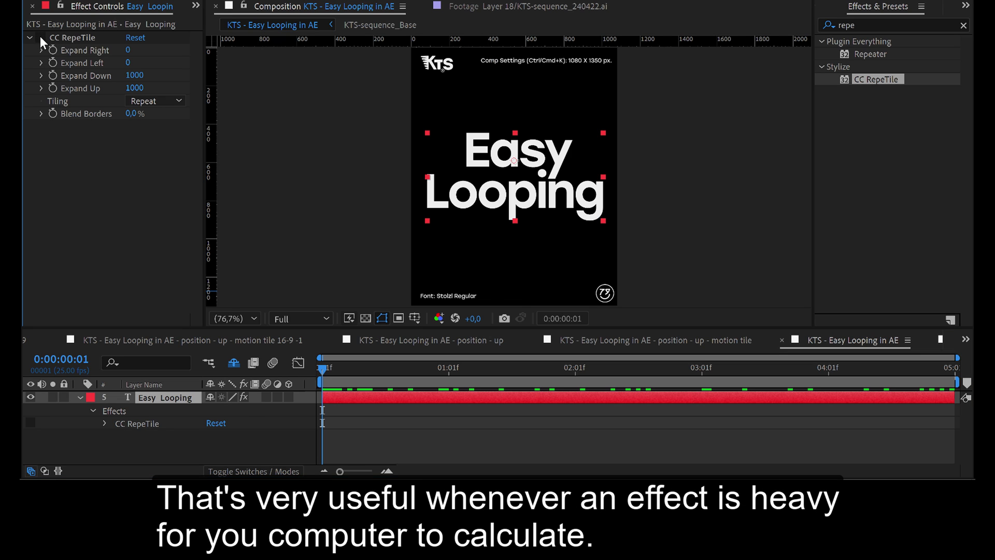
click(41, 36)
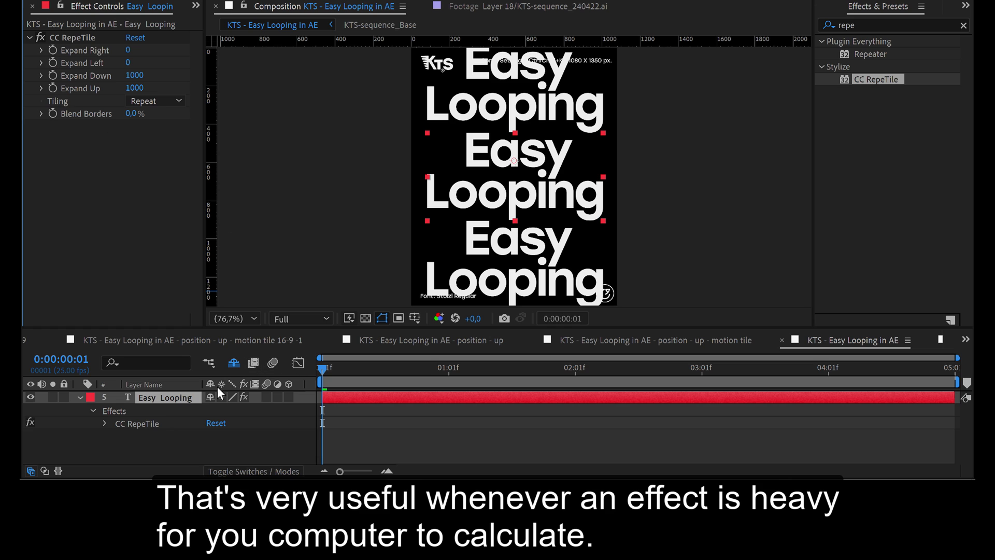
- Keyframe the Easy Looping layer's Position at 540,0 591,8 on the first frame
click(80, 397)
click(80, 397)
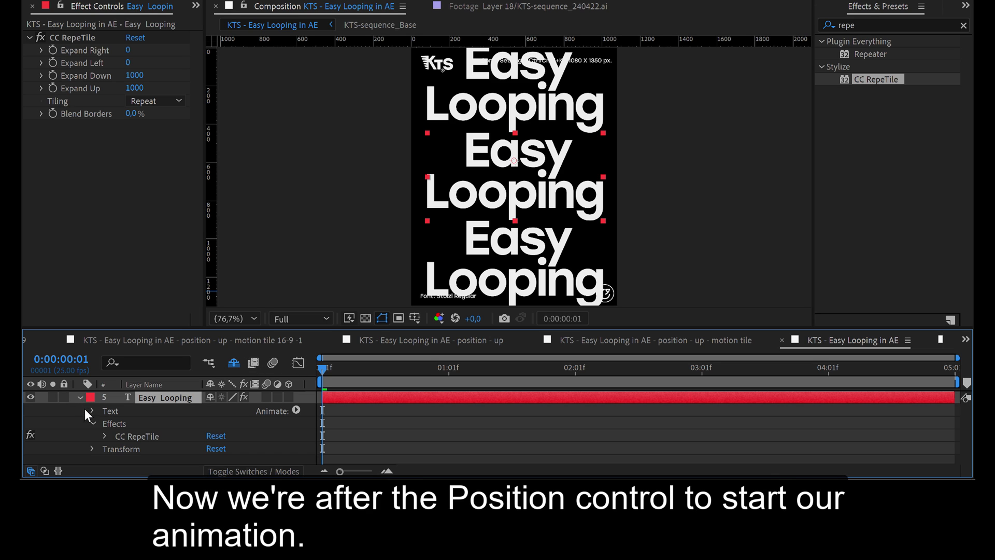
click(94, 423)
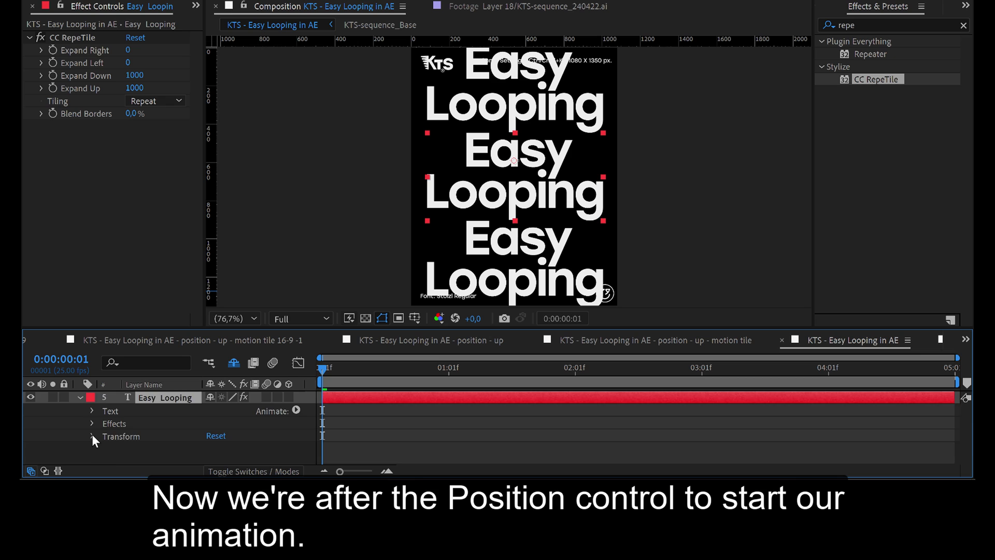
click(92, 435)
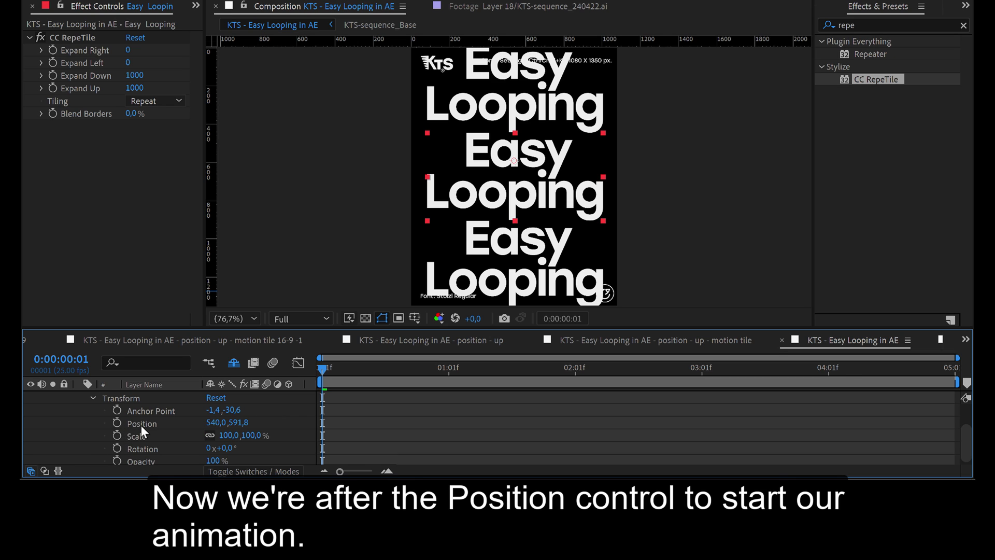
click(117, 423)
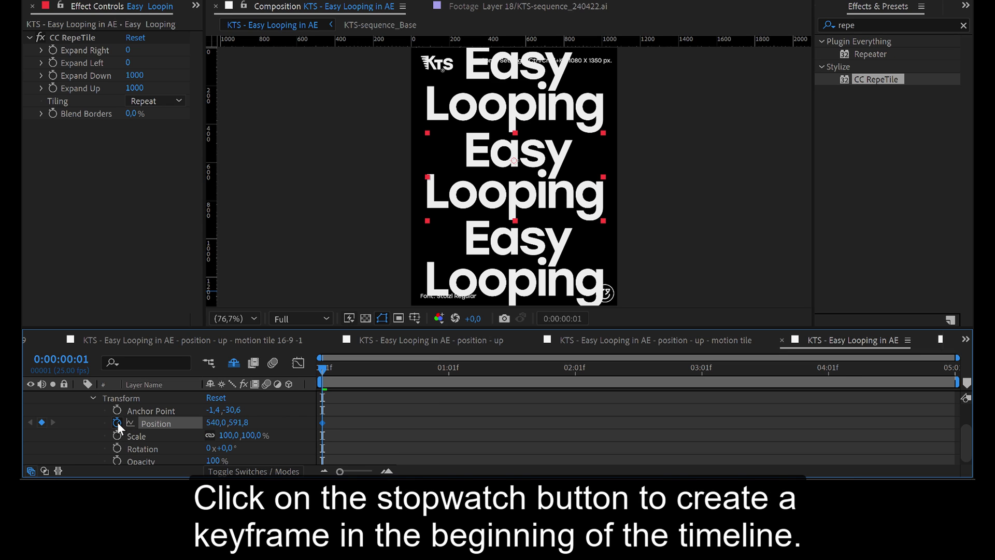
key(u)
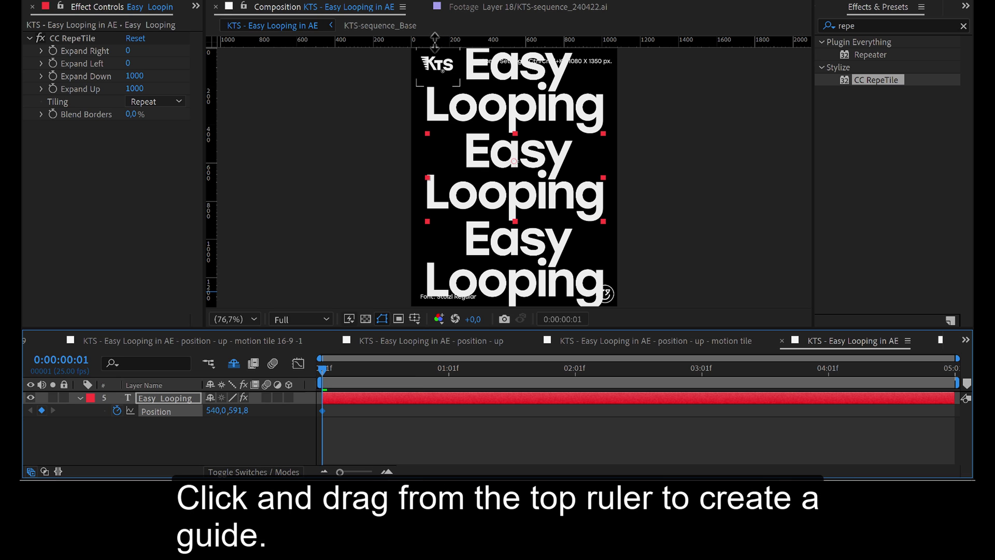
- Align a horizontal guide to the base of the L in 'Looping' and move time to 0:00:05:00
drag(436, 40, 440, 121)
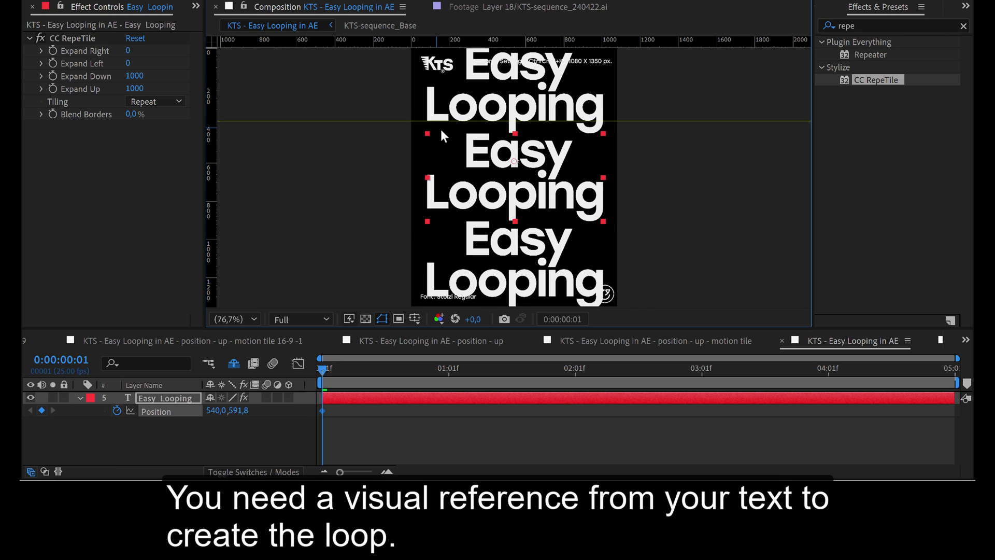
scroll(442, 136, up, 1)
drag(444, 134, 406, 212)
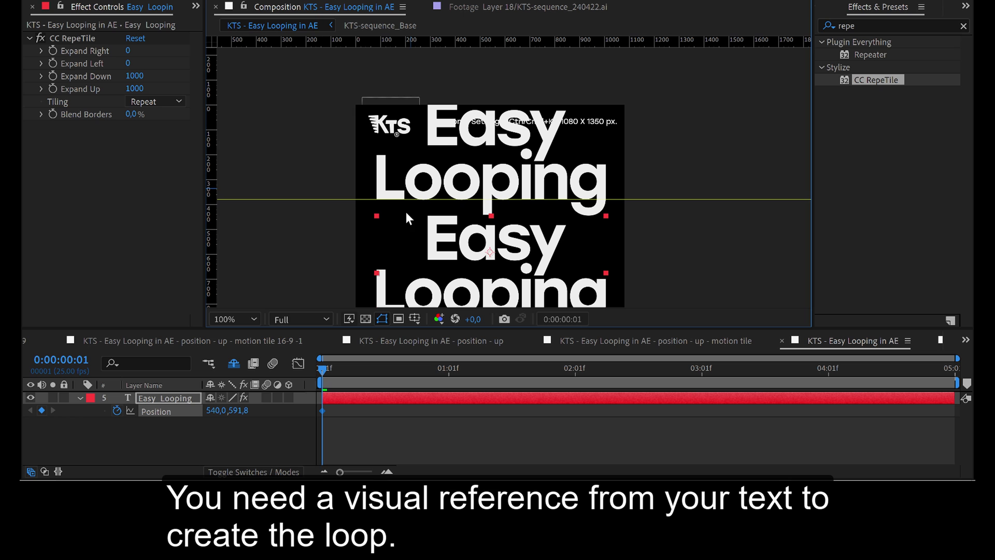
scroll(308, 211, up, 1)
drag(329, 211, 464, 200)
click(372, 396)
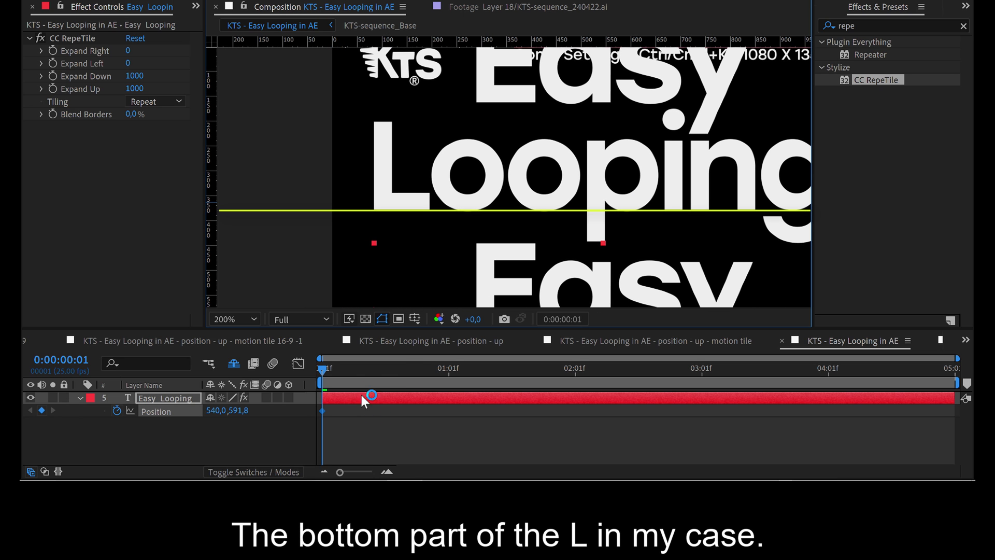
drag(326, 372, 963, 390)
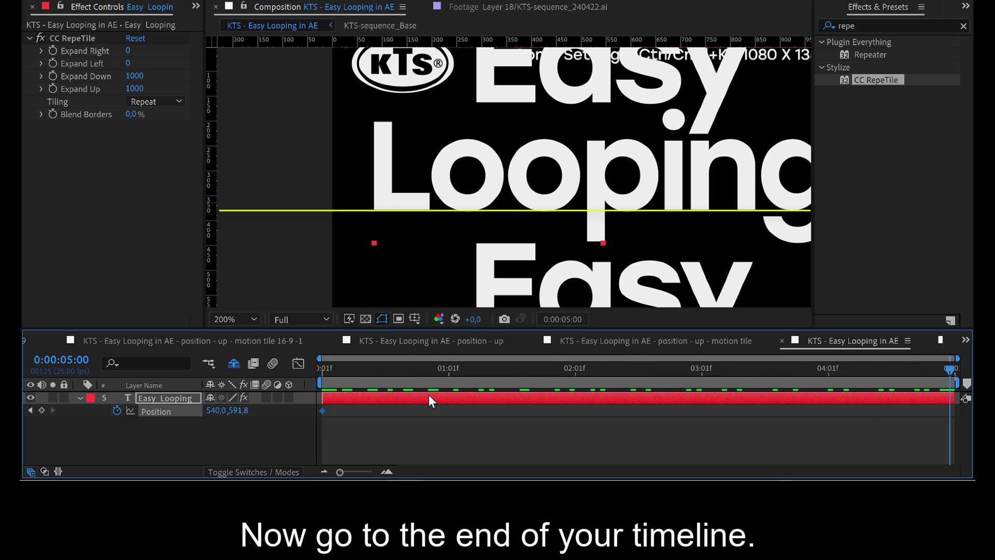
- Add an end Position keyframe at 540,0 133,8, fit the view and preview the loop
drag(240, 410, 181, 411)
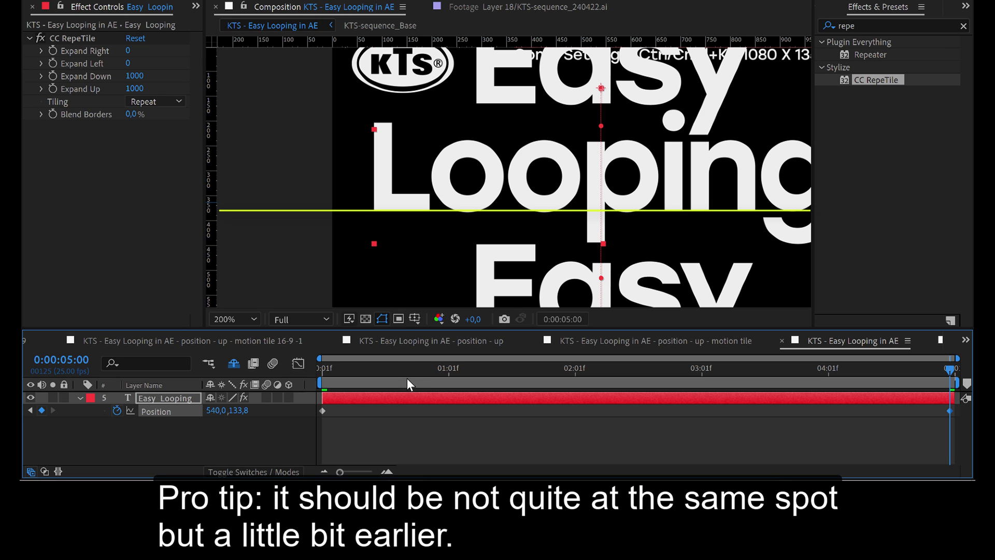
click(244, 320)
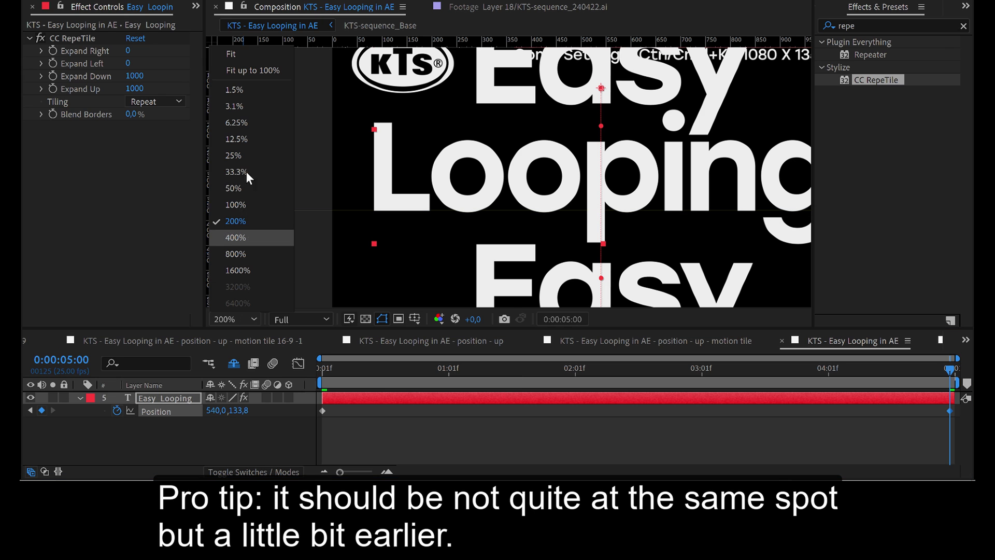
click(241, 52)
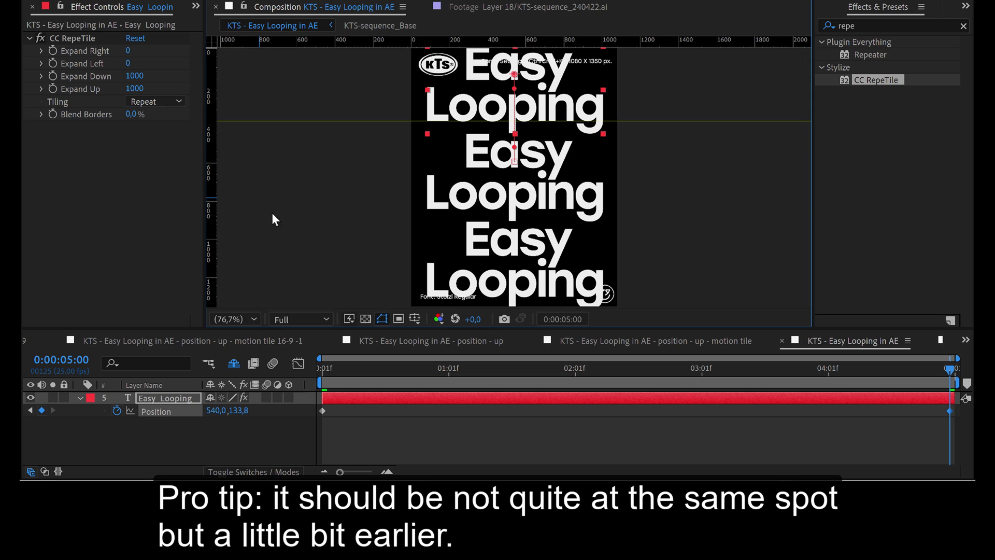
key(space)
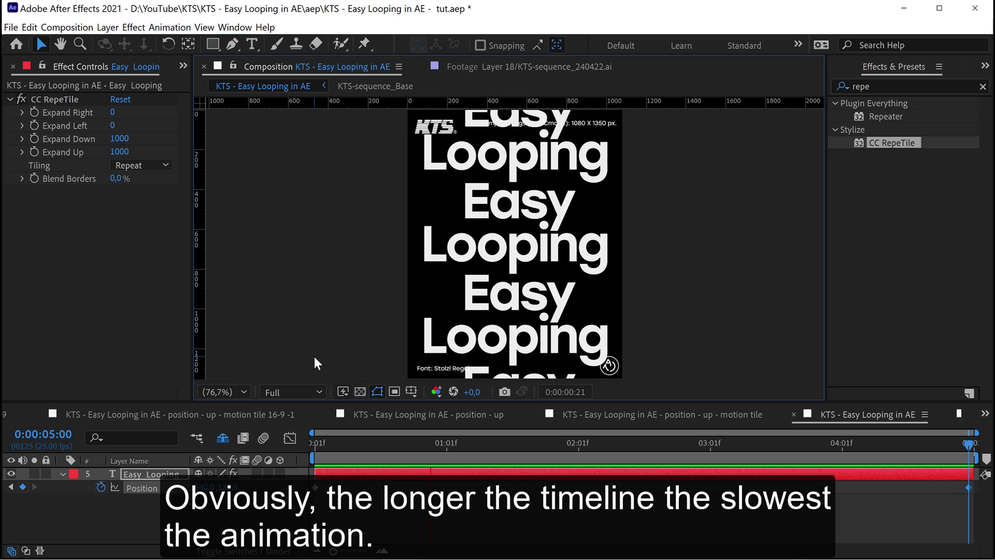
- Stop playback on the first frame and zoom in to confirm the guide meets the lettering
key(space)
drag(328, 444, 300, 449)
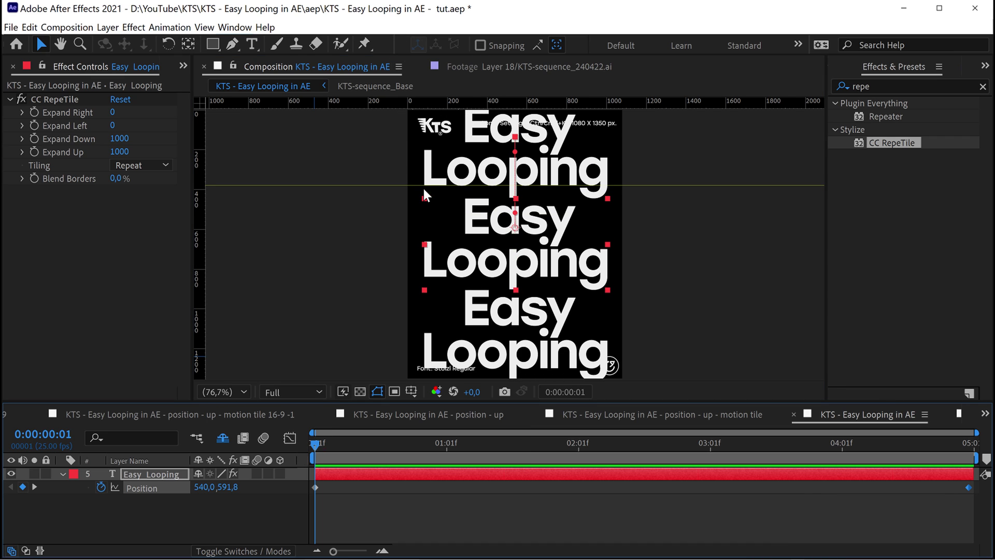
key(period)
key(period)
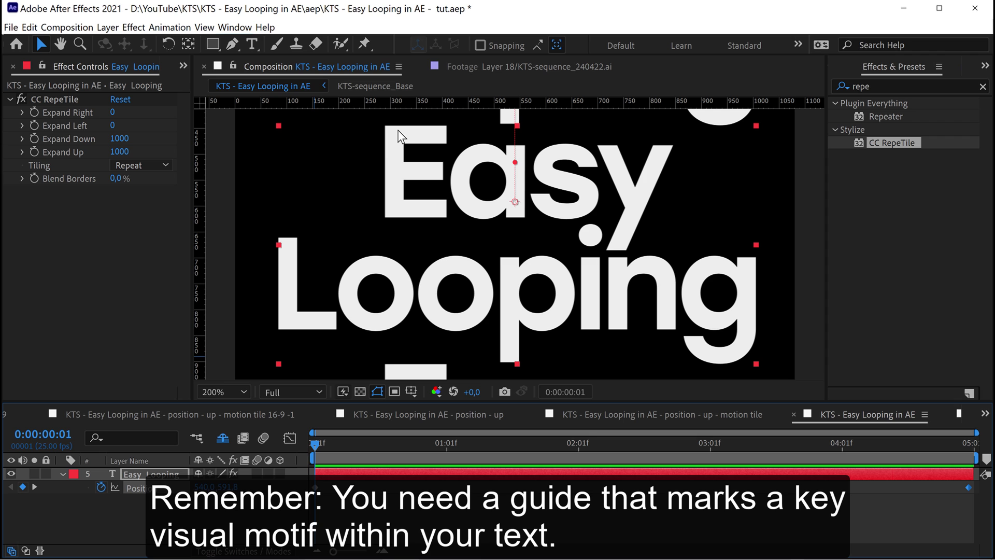
key(h)
drag(335, 210, 422, 288)
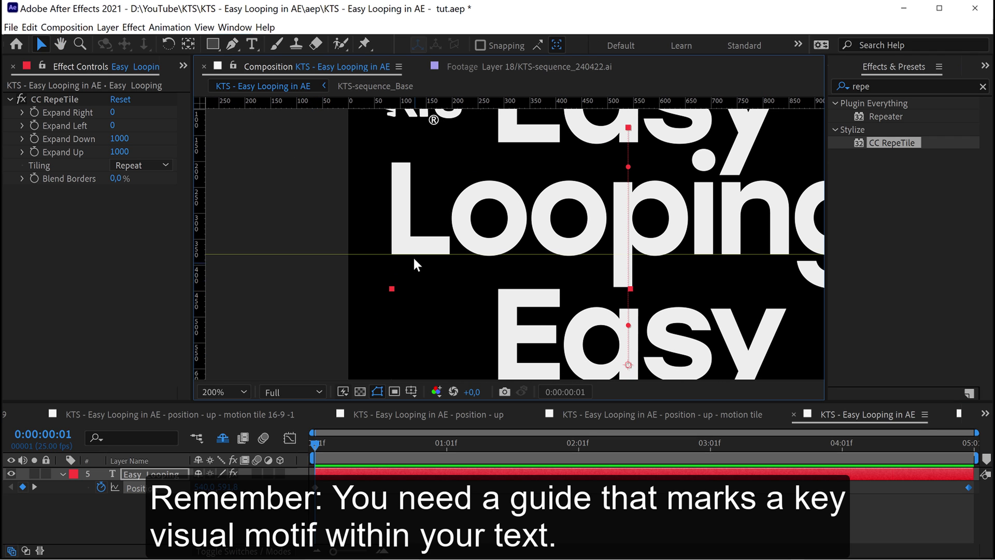
key(period)
scroll(356, 252, down, 4)
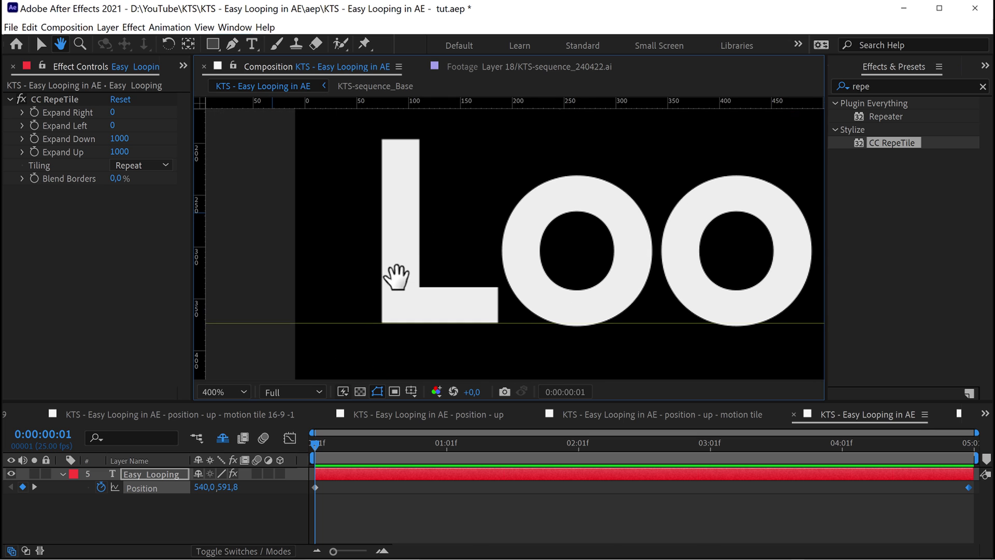
key(shift+slash)
- Nest the Easy Looping comp in a new composition named 'KTS - Easy Looping in AE - motion tile'
key(v)
click(13, 66)
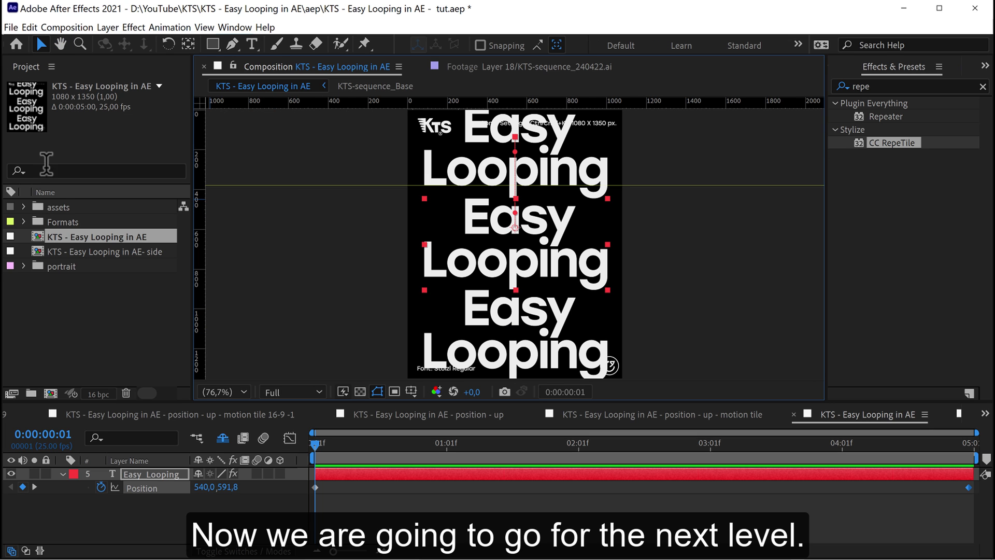
drag(65, 237, 53, 400)
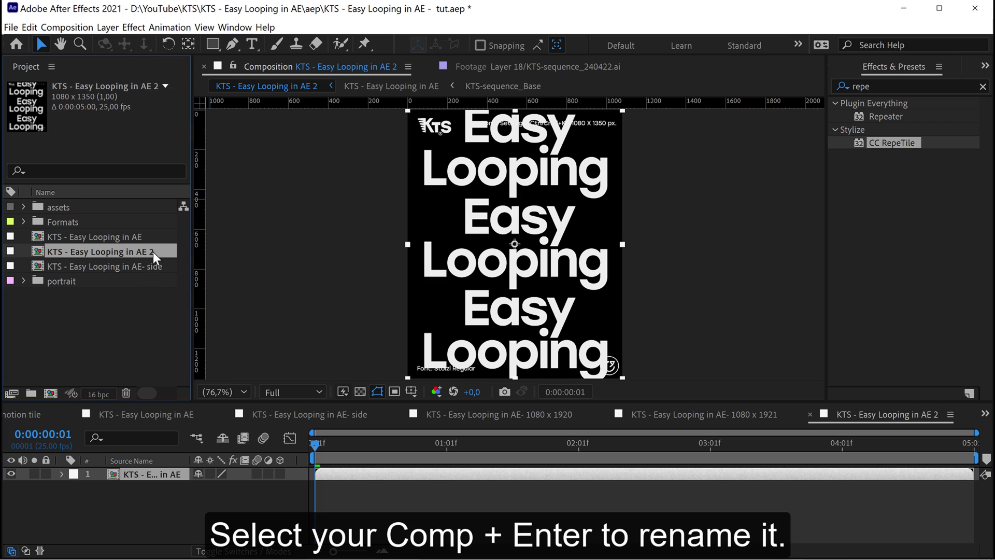
key(Return)
key(Right)
key(BackSpace)
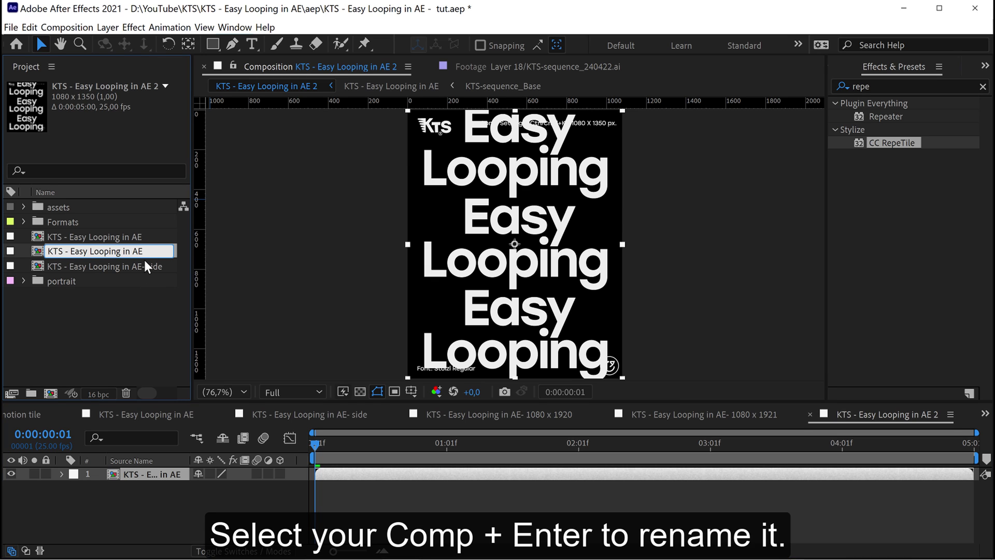
text(- motion tile)
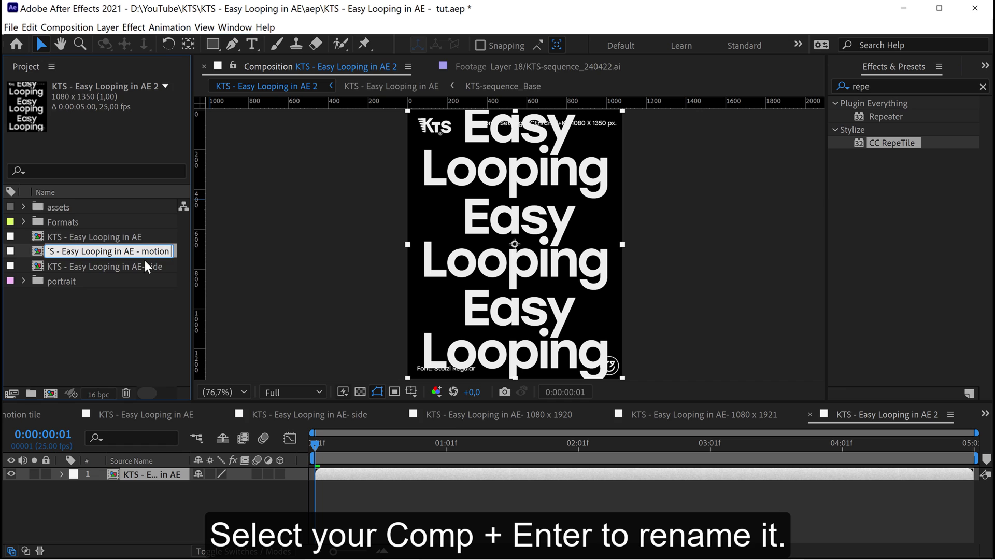
key(Return)
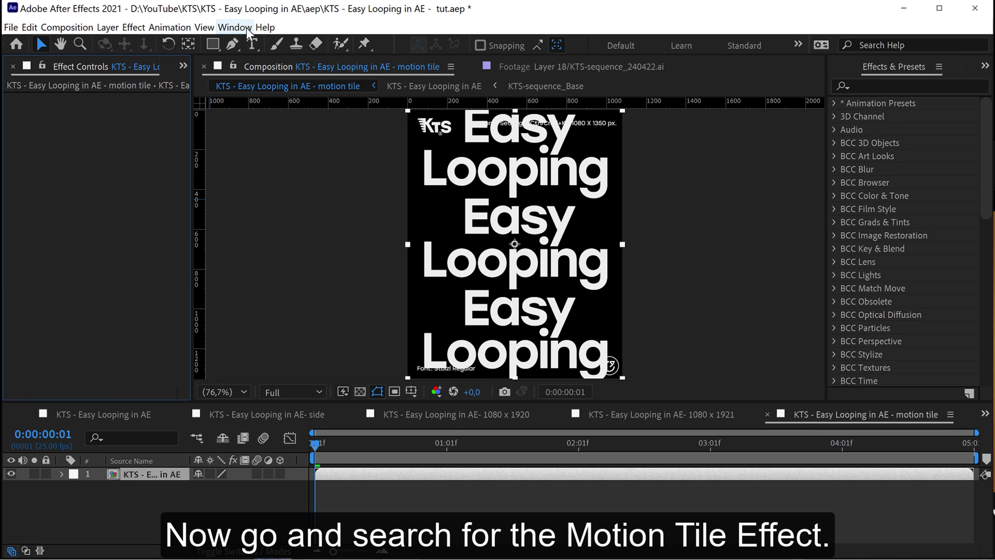
- Search Effects & Presets for 'motion' and apply Motion Tile to the nested layer
click(246, 27)
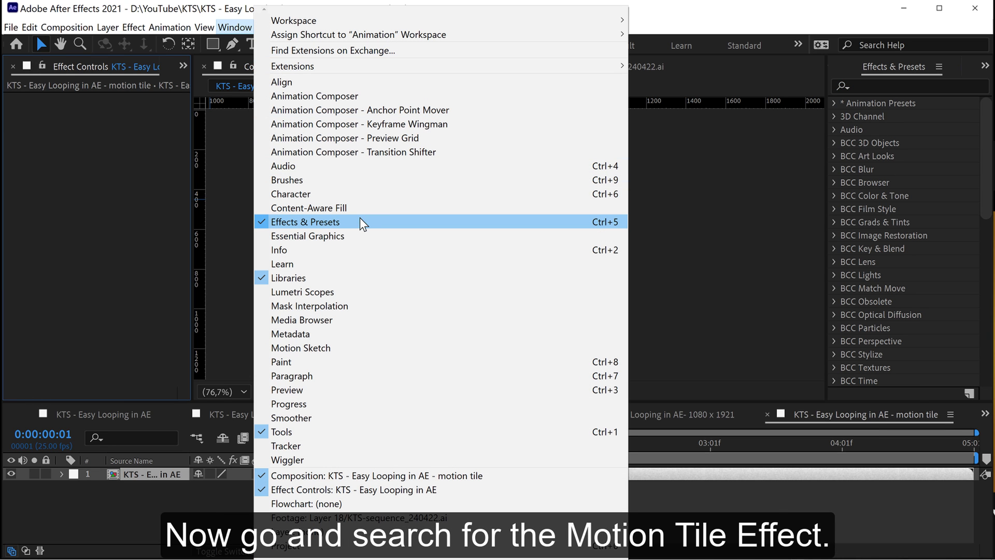
click(911, 89)
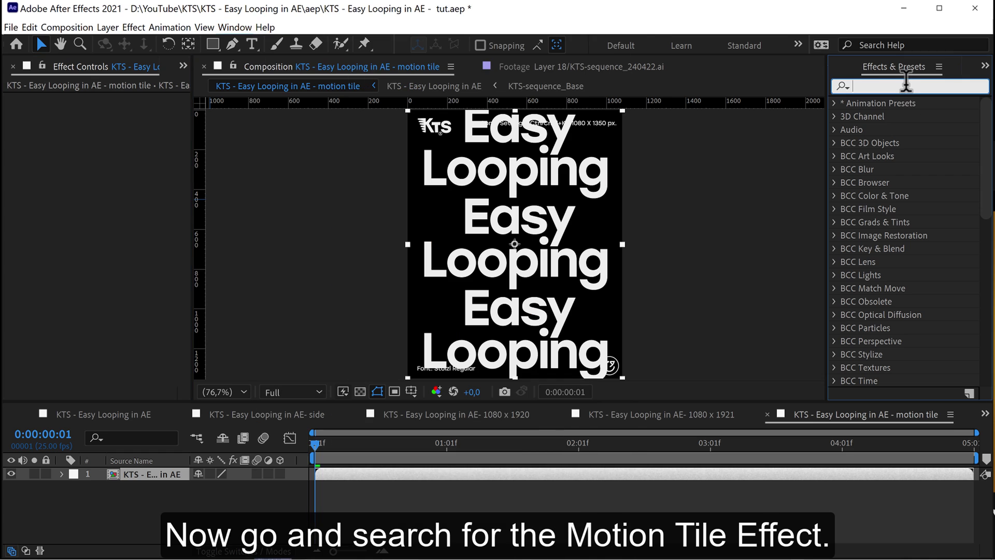
text(motion)
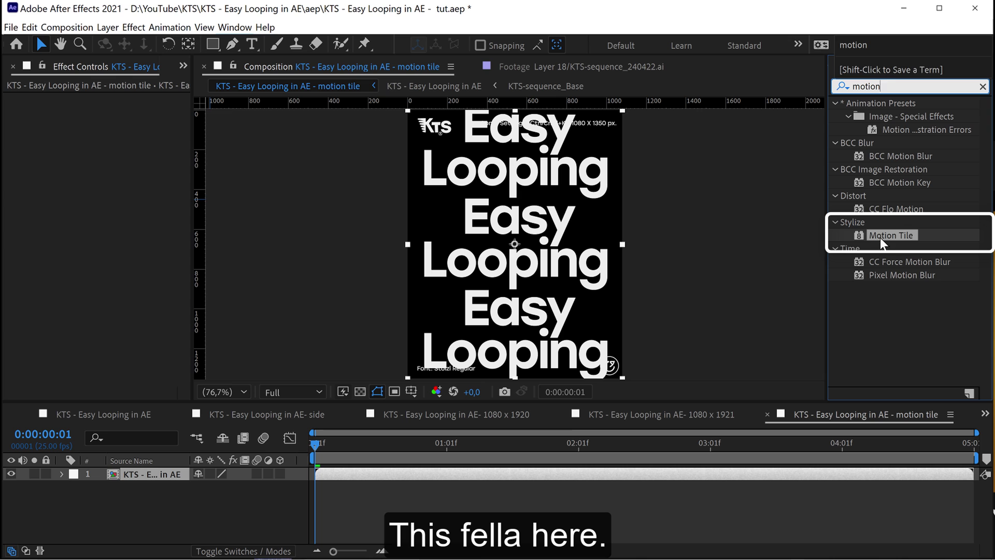
drag(859, 240, 396, 473)
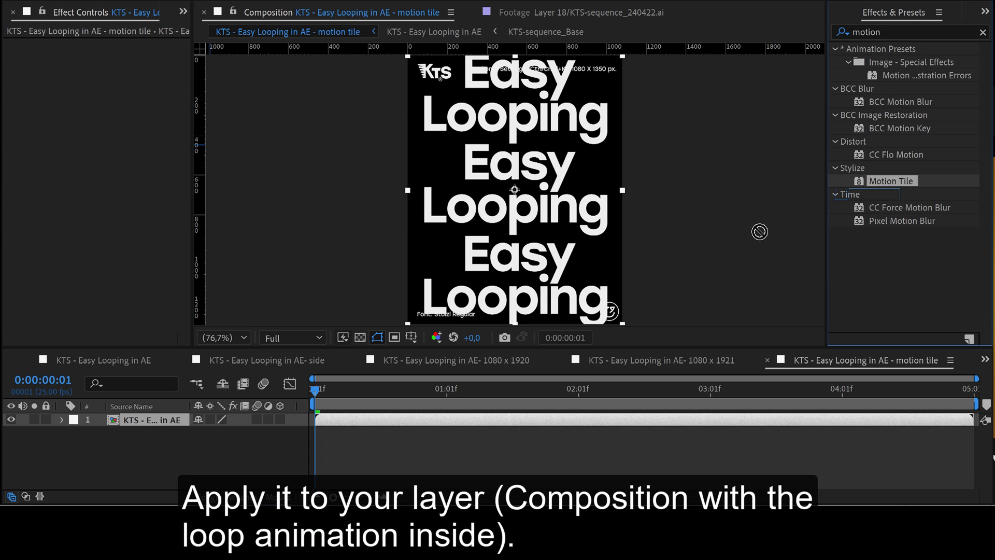
drag(396, 418, 392, 417)
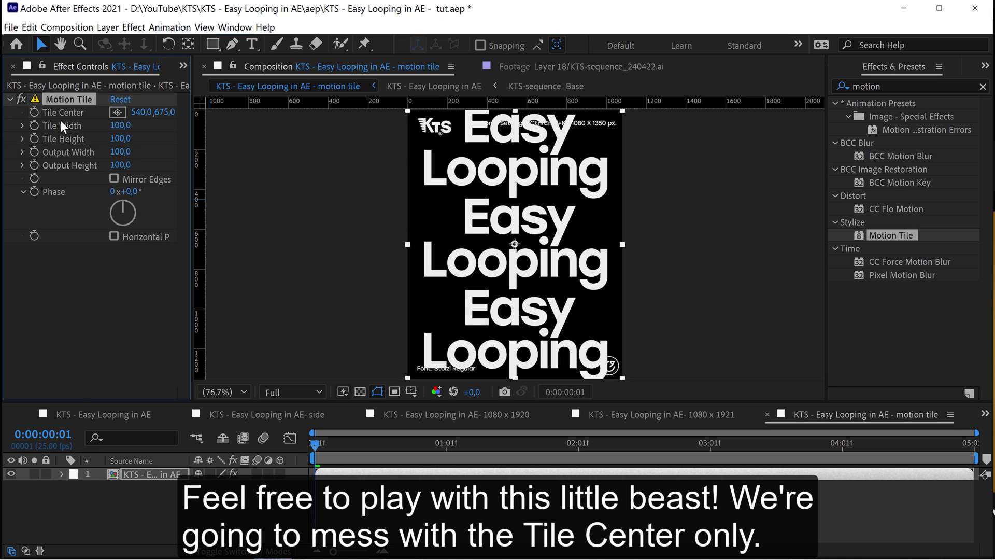
- Set a first Tile Center keyframe at 540,675 and place a guide at the comp's left edge
drag(165, 122, 118, 156)
key(ctrl+z)
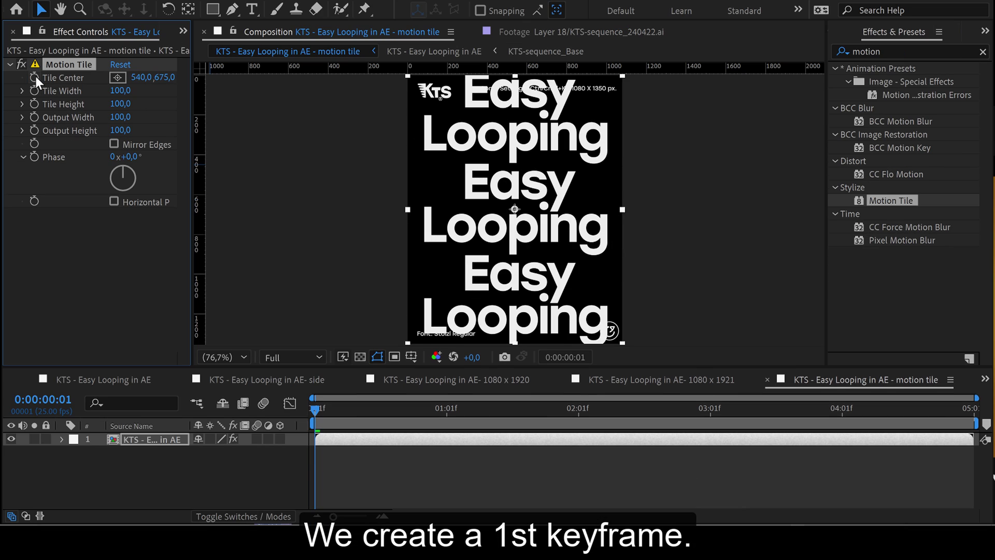
click(35, 77)
drag(200, 136, 425, 169)
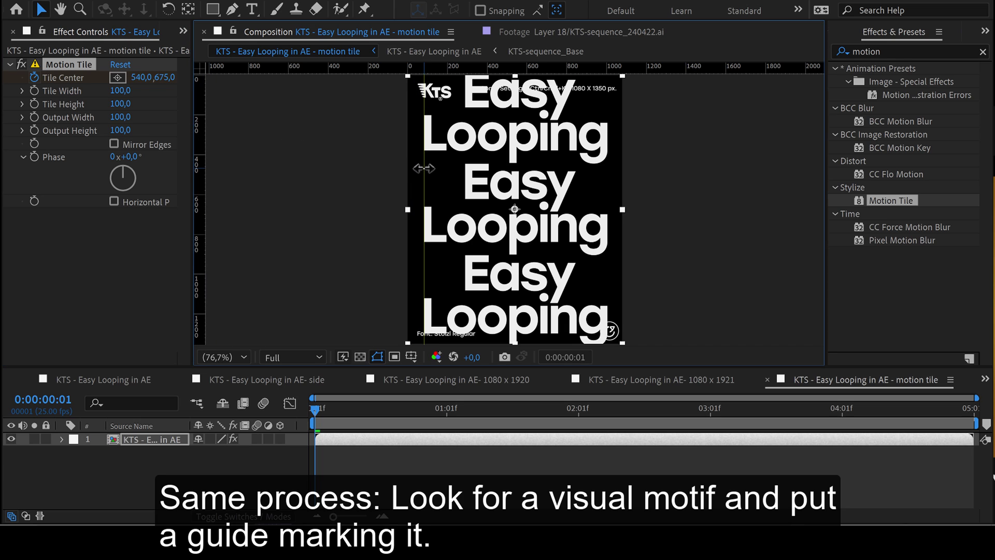
- At the timeline end, move Tile Center X to -540 and zoom in to check alignment
drag(327, 410, 969, 398)
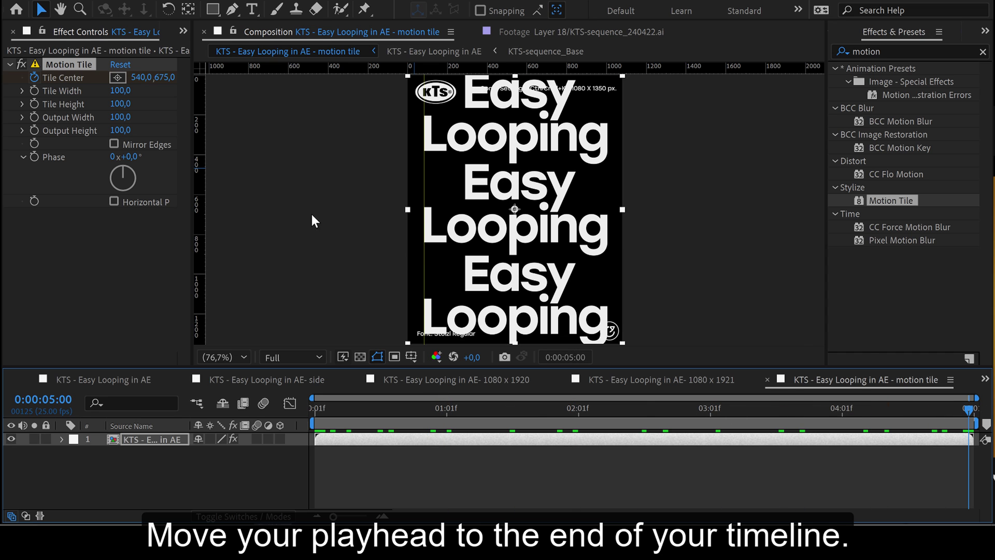
drag(138, 77, 73, 96)
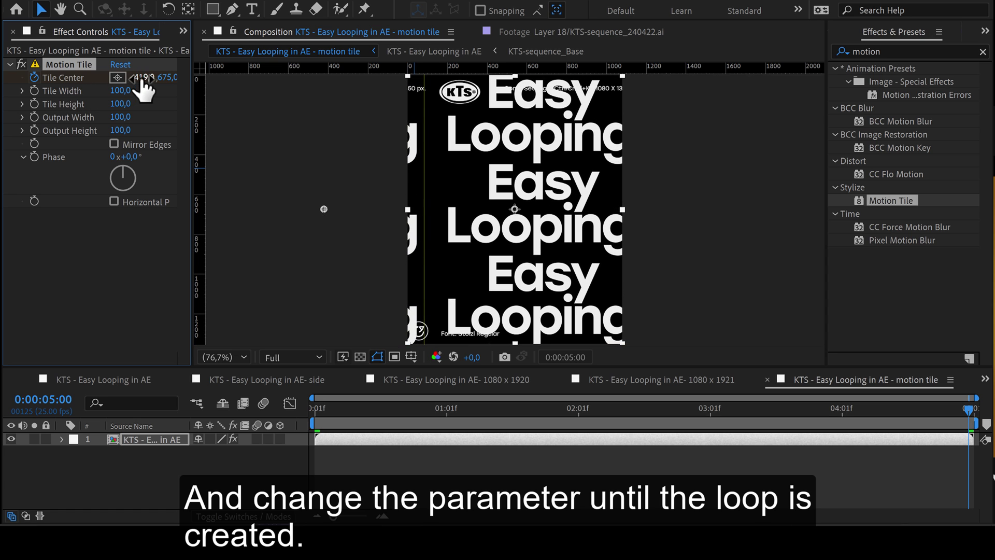
drag(142, 78, 77, 99)
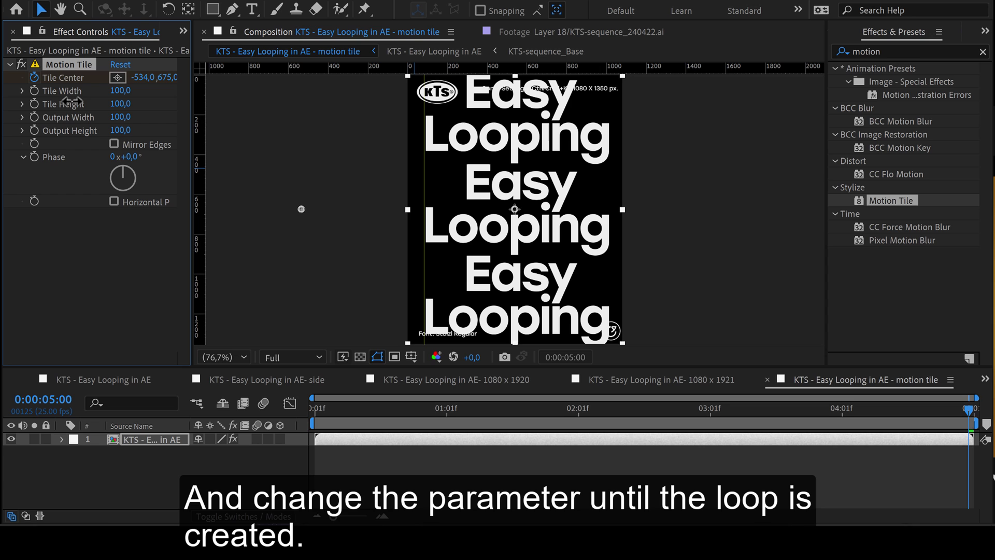
drag(71, 102, 71, 102)
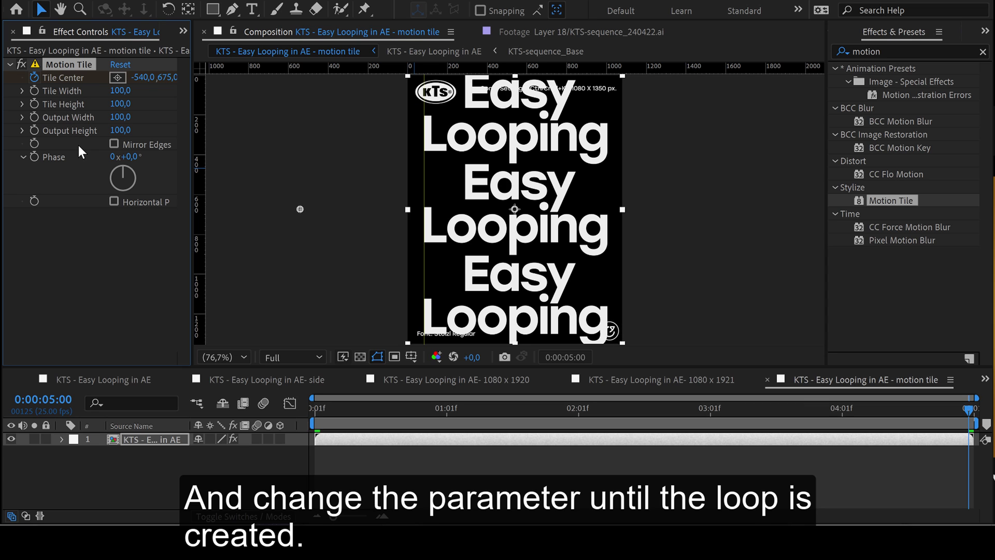
key(period)
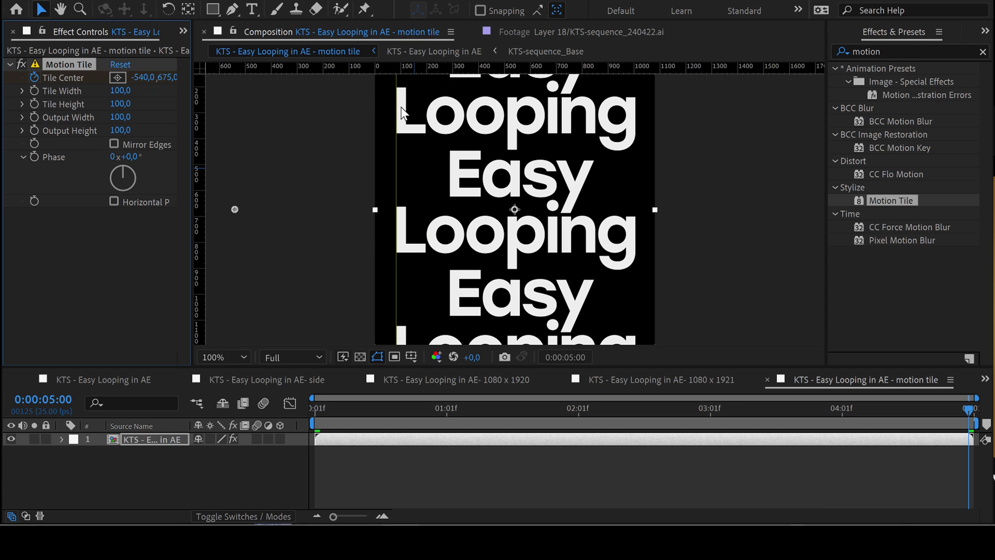
drag(402, 111, 436, 247)
key(period)
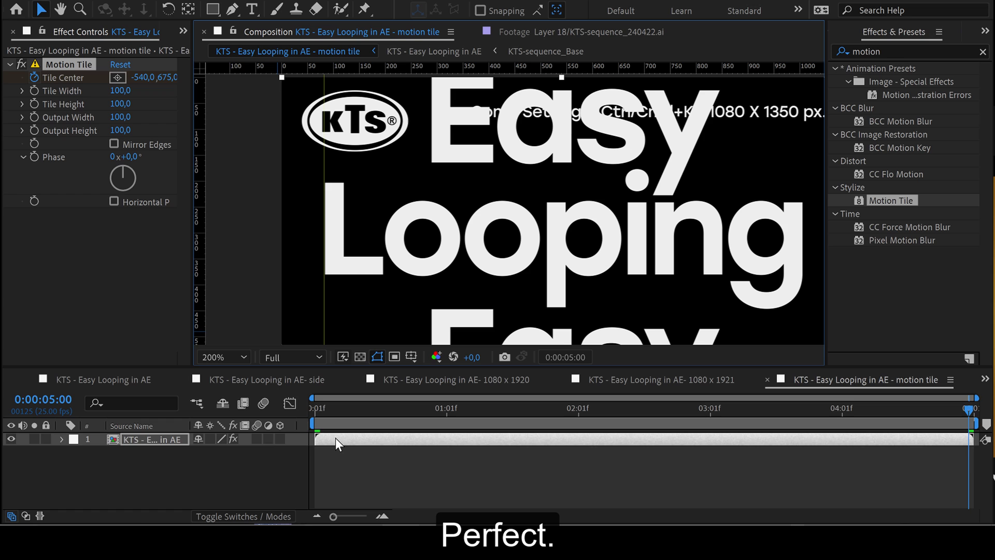
- Fit the motion tile comp in the viewer and play, then stop, the sideways-scrolling preview
click(224, 358)
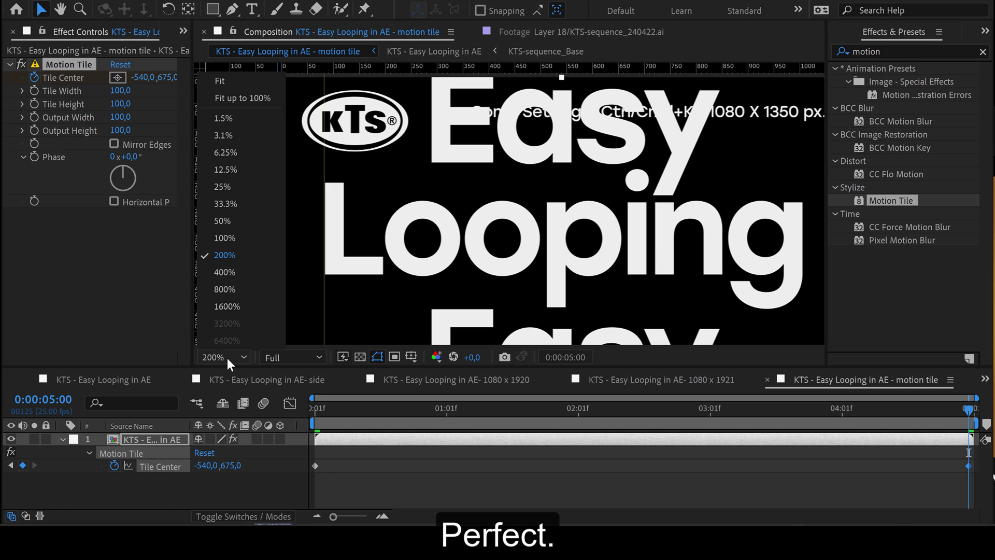
click(231, 82)
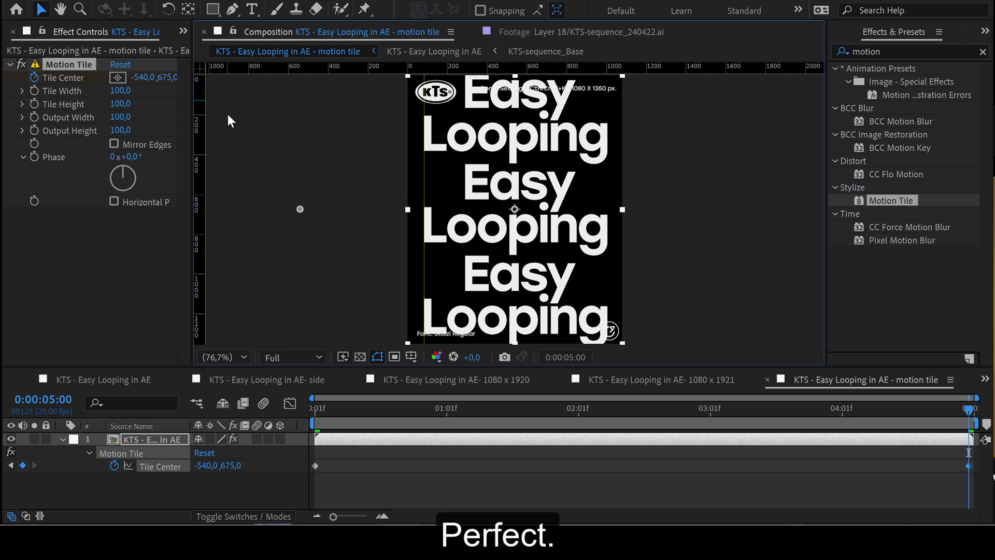
key(space)
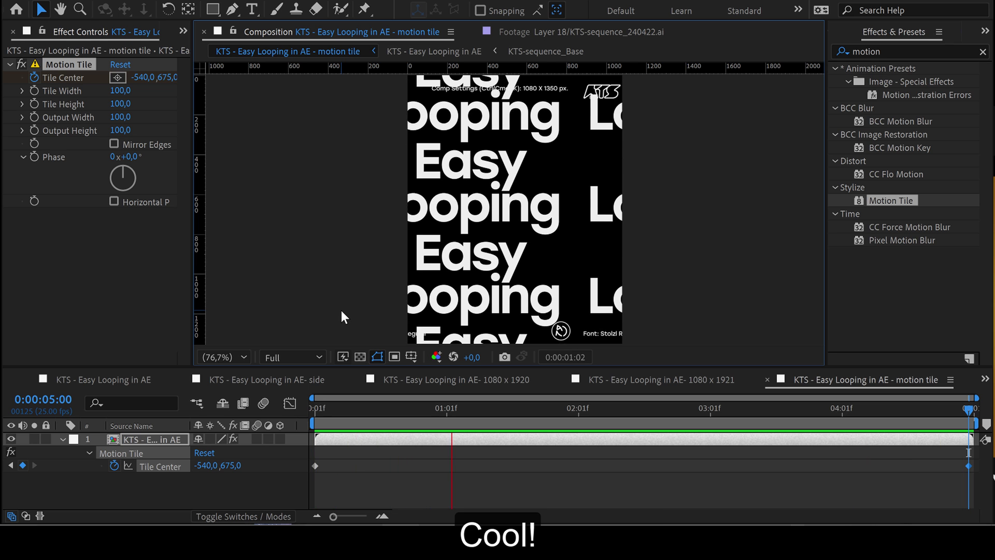
key(space)
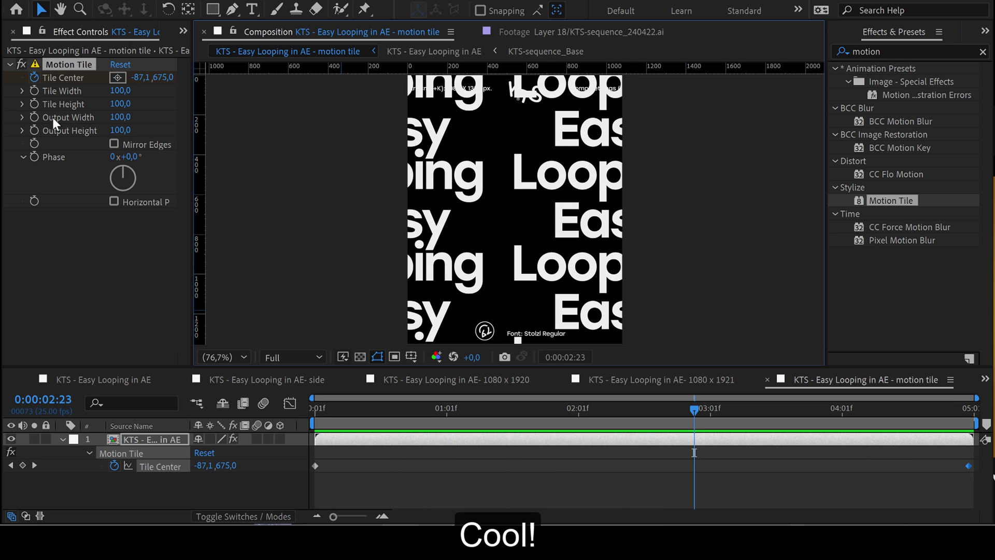
- Open the 'KTS - Easy Looping in AE- side' comp and play its 'Peasy Looping' loop zoomed to 100% in a maximized viewer
click(13, 31)
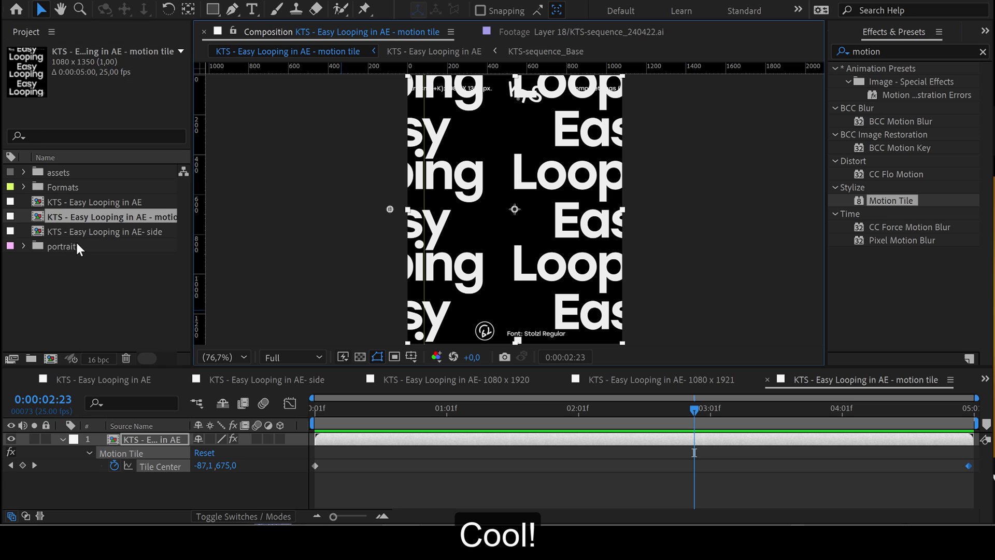
double_click(77, 231)
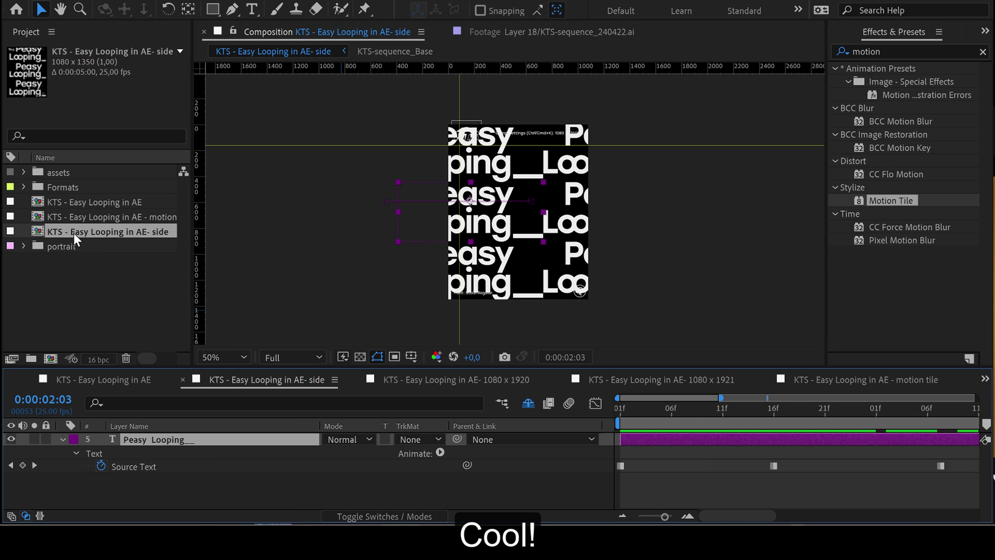
key(space)
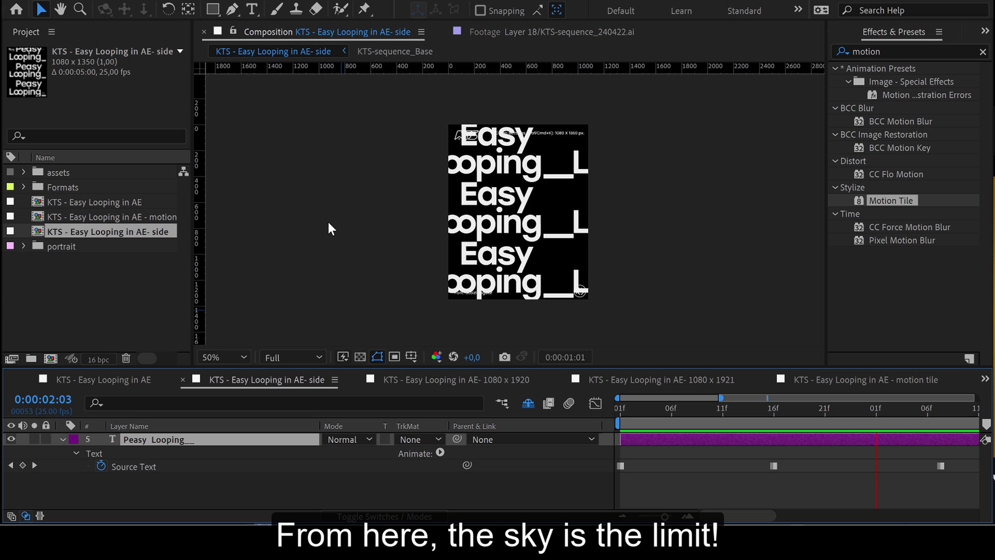
key(period)
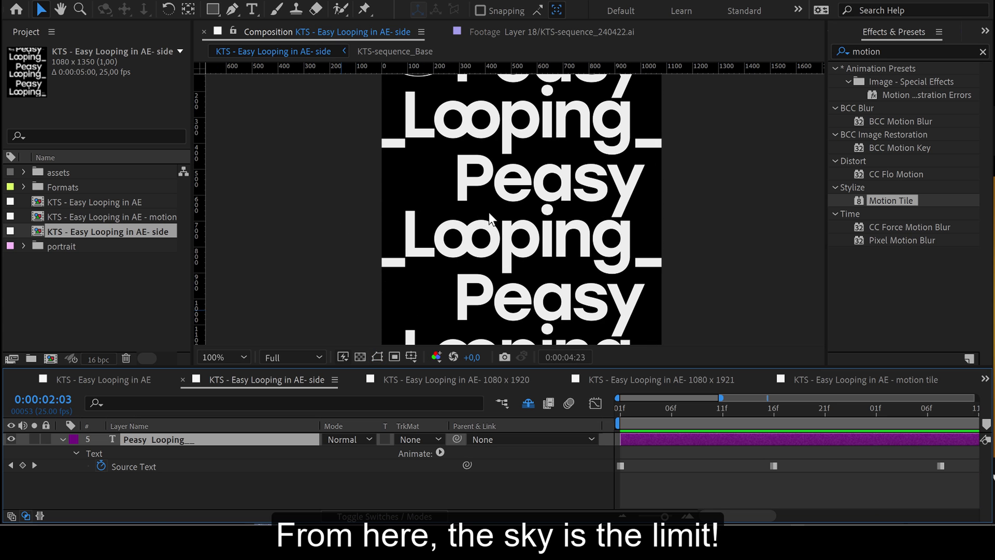
key(grave)
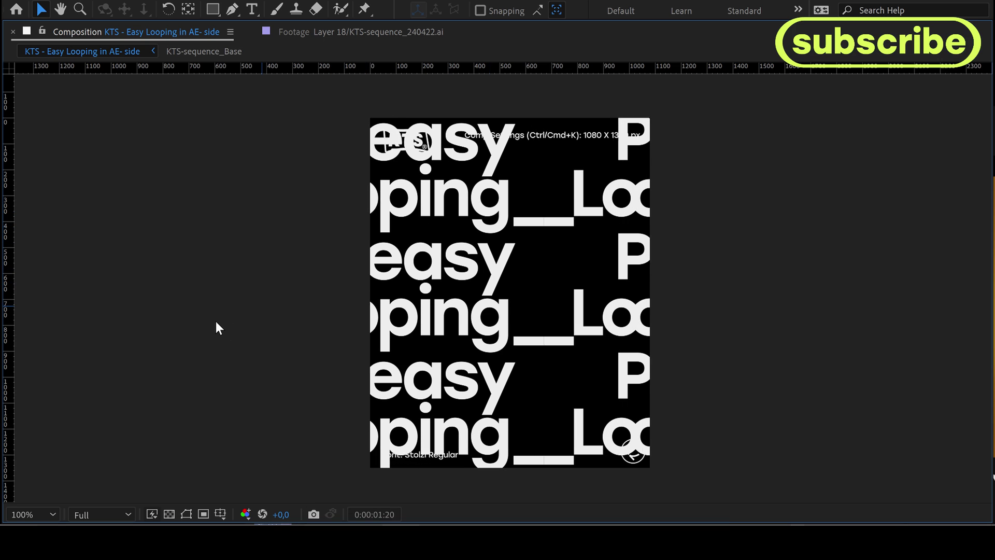